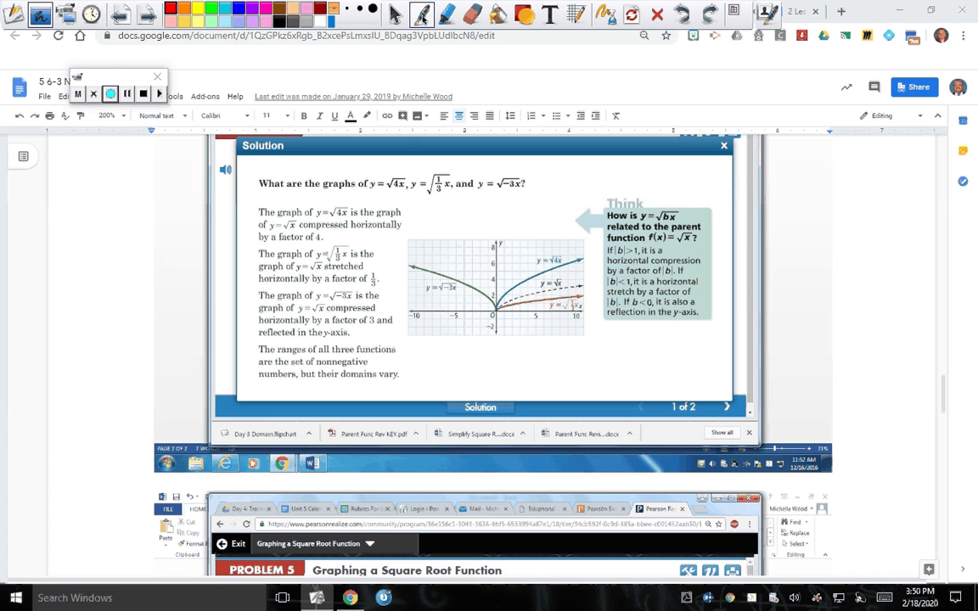
Circle y=√4x in blue, y=√-3x in green and y=√(1/3)x in red.
{"action": "left_click", "coordinate": [240, 11]}
{"action": "left_click_drag", "start_coordinate": [397, 161], "coordinate": [379, 170]}
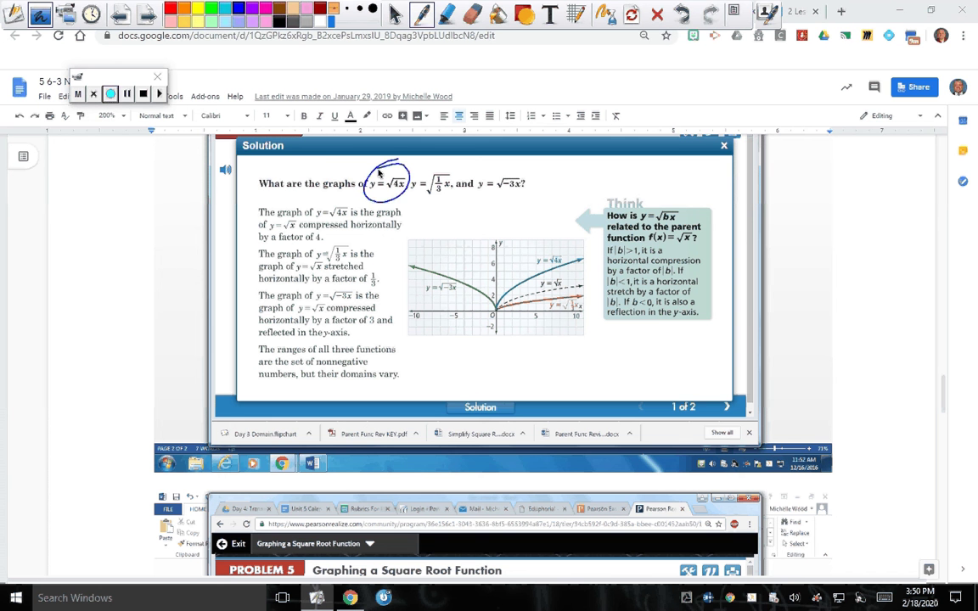
{"action": "left_click", "coordinate": [210, 10]}
{"action": "left_click_drag", "start_coordinate": [501, 160], "coordinate": [498, 165]}
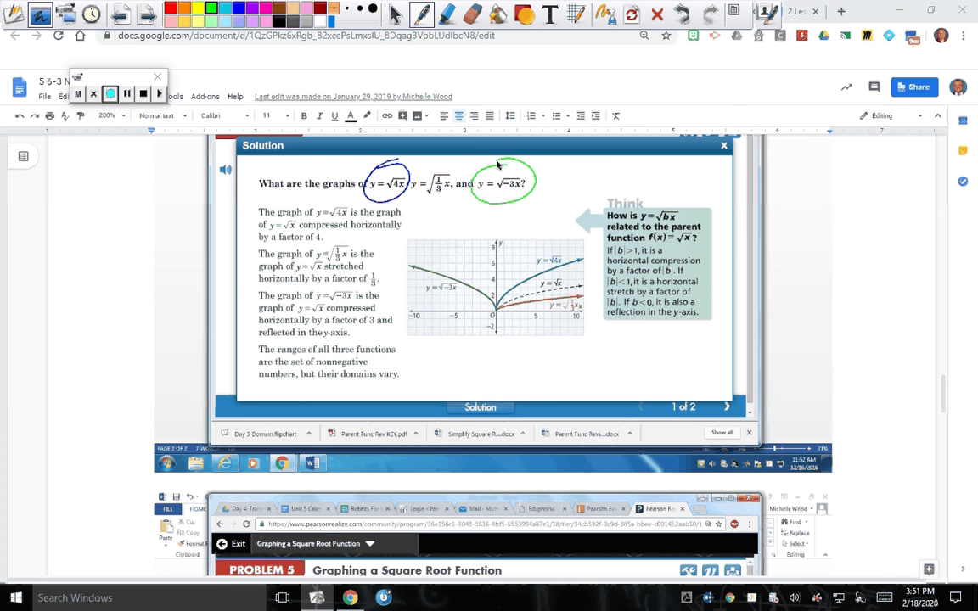
{"action": "left_click", "coordinate": [170, 8]}
{"action": "left_click_drag", "start_coordinate": [433, 161], "coordinate": [427, 170]}
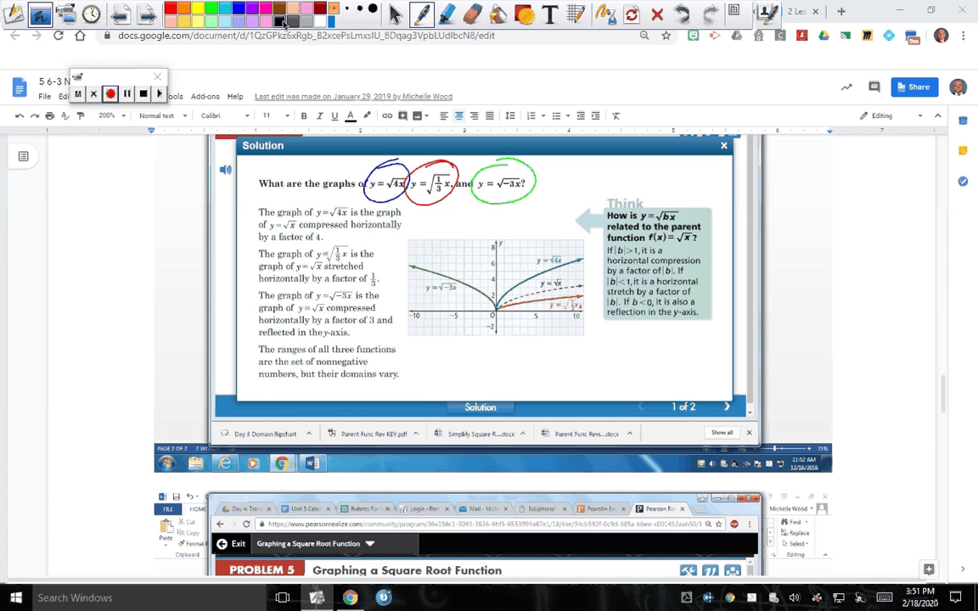
Handwrite the parent function y=√x in the left margin.
{"action": "left_click_drag", "start_coordinate": [92, 171], "coordinate": [100, 199]}
{"action": "left_click_drag", "start_coordinate": [117, 176], "coordinate": [128, 177]}
{"action": "left_click_drag", "start_coordinate": [117, 183], "coordinate": [162, 168]}
{"action": "left_click_drag", "start_coordinate": [150, 173], "coordinate": [162, 187]}
{"action": "left_click_drag", "start_coordinate": [161, 173], "coordinate": [118, 287]}
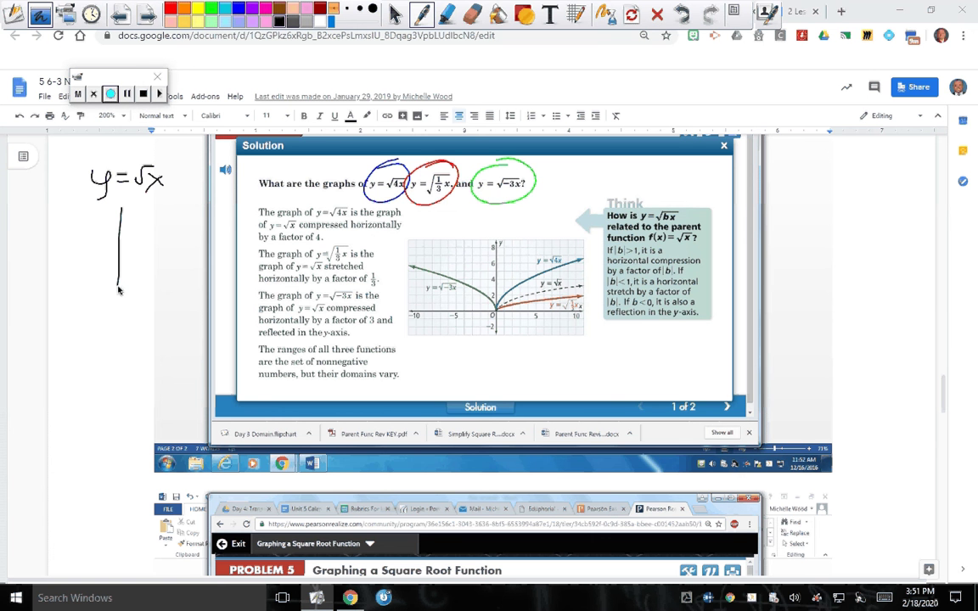
Sketch crossing axes with a red square-root curve rising from the origin.
{"action": "left_click_drag", "start_coordinate": [66, 251], "coordinate": [157, 249]}
{"action": "left_click_drag", "start_coordinate": [144, 167], "coordinate": [166, 170]}
{"action": "left_click", "coordinate": [171, 9]}
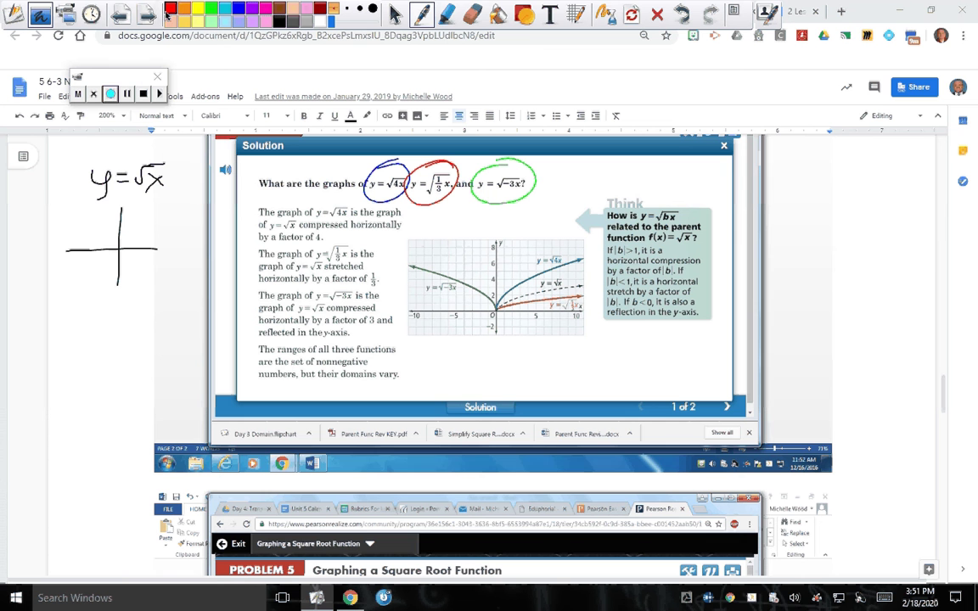
{"action": "left_click", "coordinate": [120, 249]}
{"action": "left_click_drag", "start_coordinate": [121, 247], "coordinate": [175, 210]}
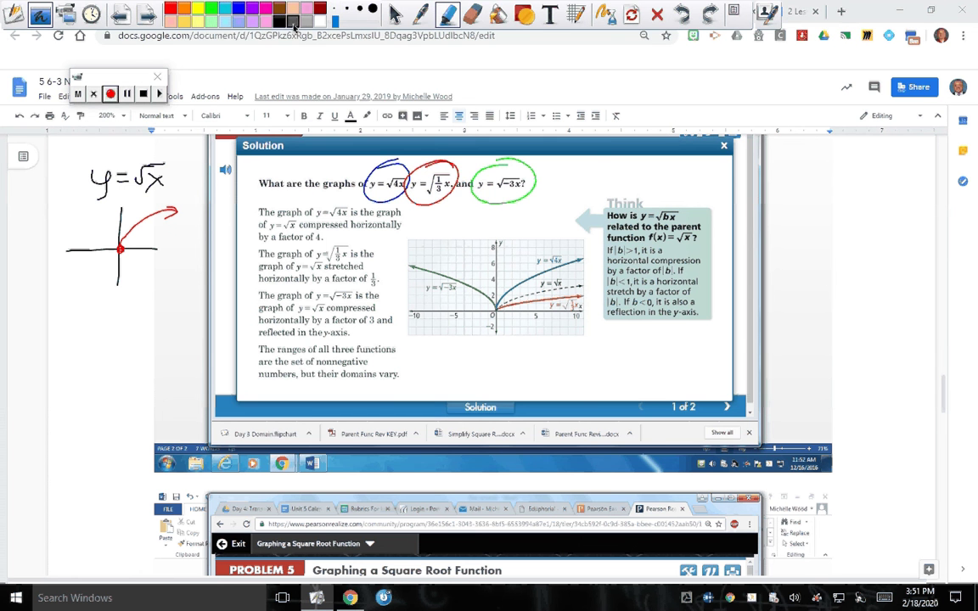
Highlight the x under the radical in grey and the formula y=√x in green.
{"action": "left_click", "coordinate": [295, 26]}
{"action": "left_click_drag", "start_coordinate": [140, 176], "coordinate": [165, 178]}
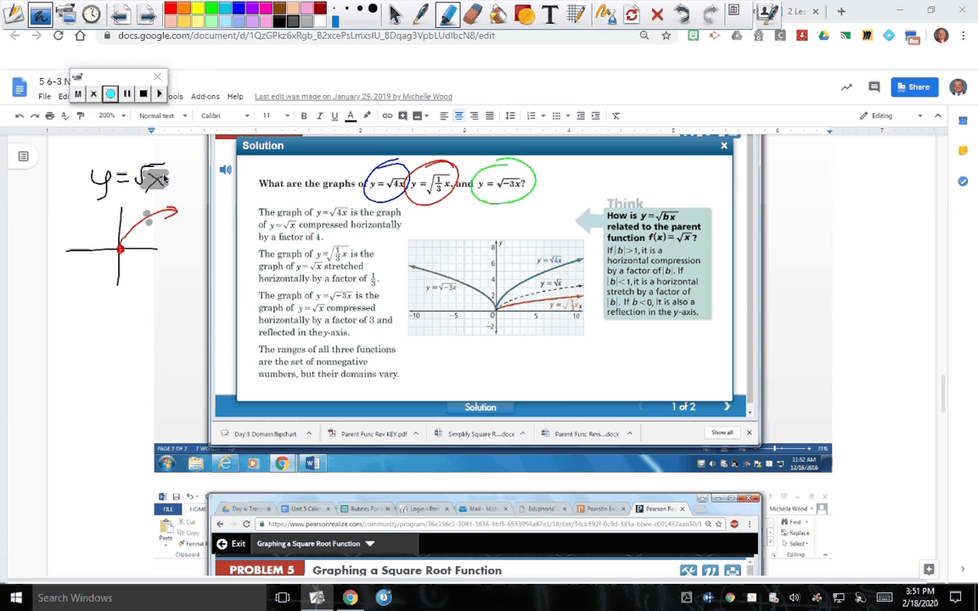
{"action": "left_click", "coordinate": [211, 11]}
{"action": "mouse_move", "coordinate": [137, 168]}
{"action": "left_mouse_down"}
{"action": "mouse_move", "coordinate": [121, 193]}
{"action": "mouse_move", "coordinate": [208, 174]}
{"action": "left_mouse_up"}
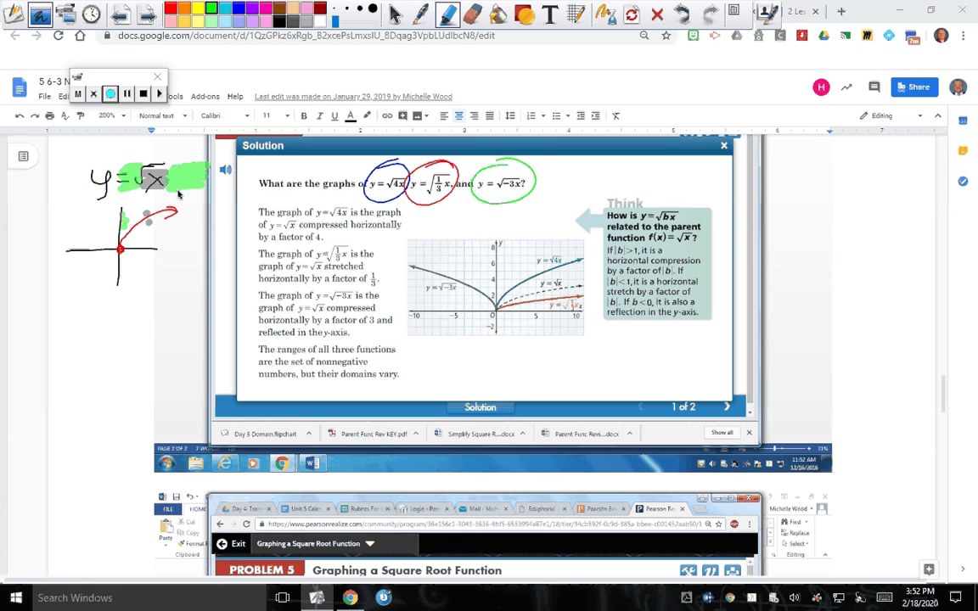
Erase all ink, then circle the Problem 5 equation y = -½√(x−3)+1 in red.
{"action": "left_click", "coordinate": [658, 14]}
{"action": "left_click", "coordinate": [396, 15]}
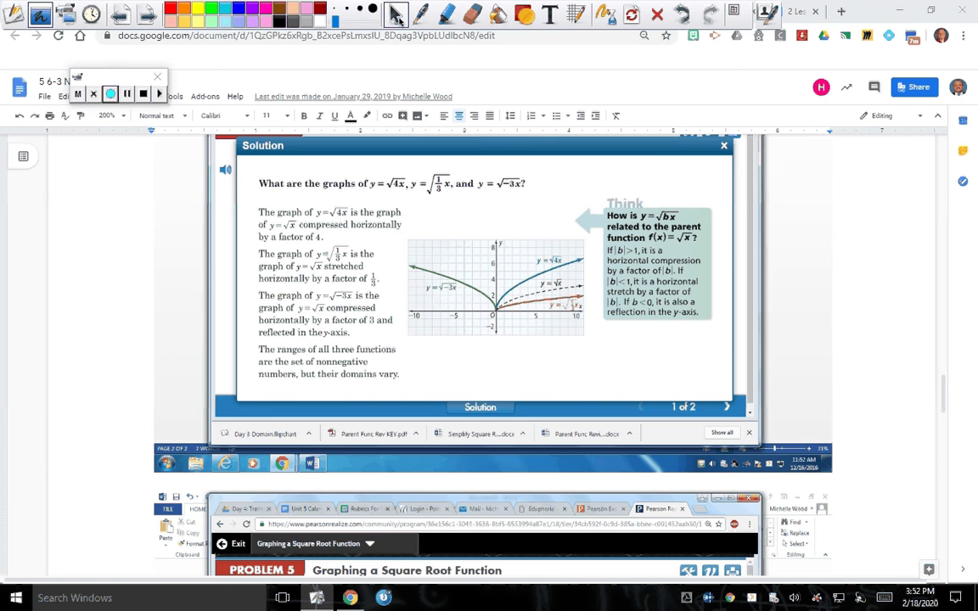
{"action": "scroll", "coordinate": [480, 340], "scroll_direction": "down", "scroll_amount": 4}
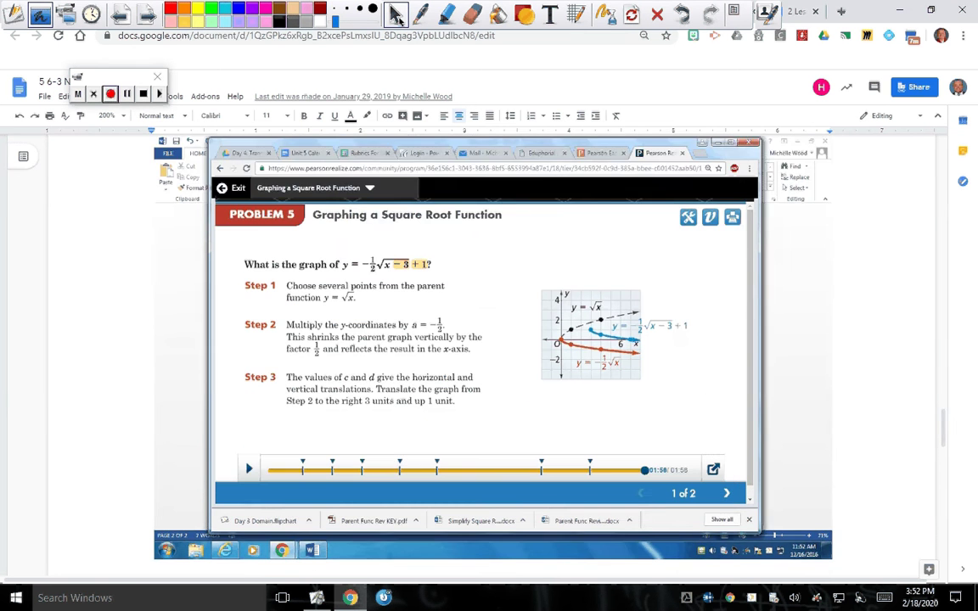
{"action": "scroll", "coordinate": [481, 340], "scroll_direction": "down", "scroll_amount": 2}
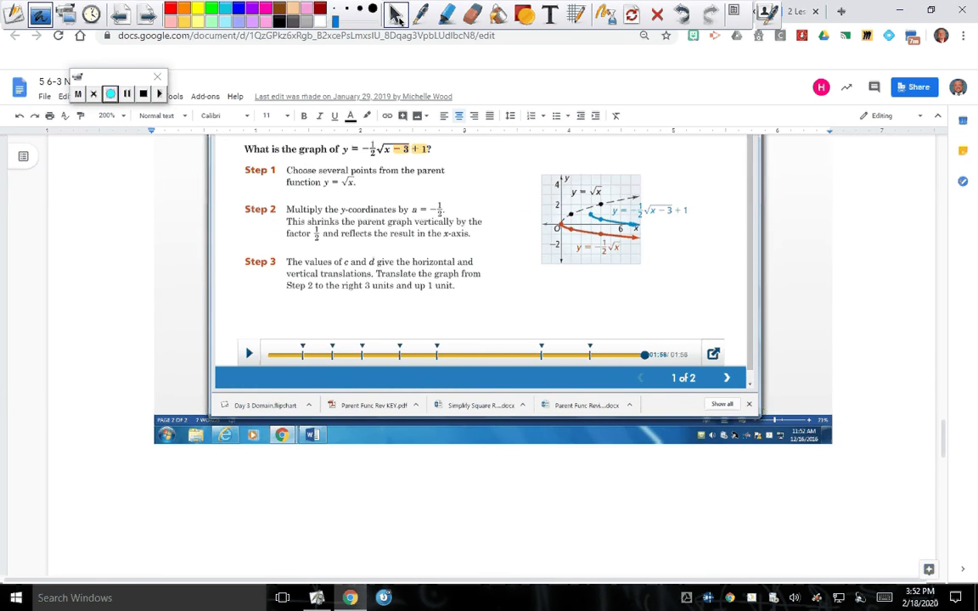
{"action": "scroll", "coordinate": [480, 297], "scroll_direction": "up", "scroll_amount": 1}
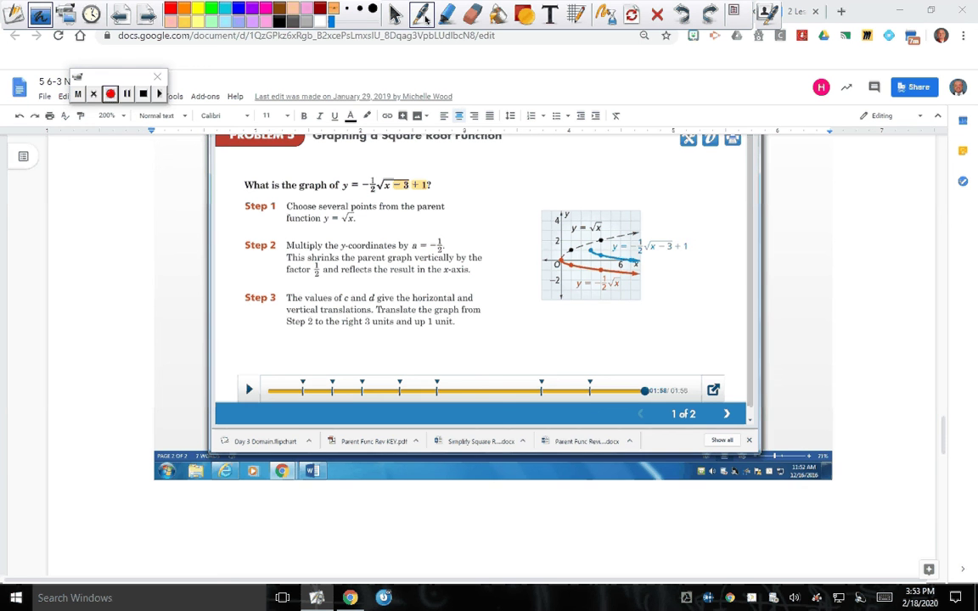
{"action": "left_click_drag", "start_coordinate": [321, 180], "coordinate": [319, 181]}
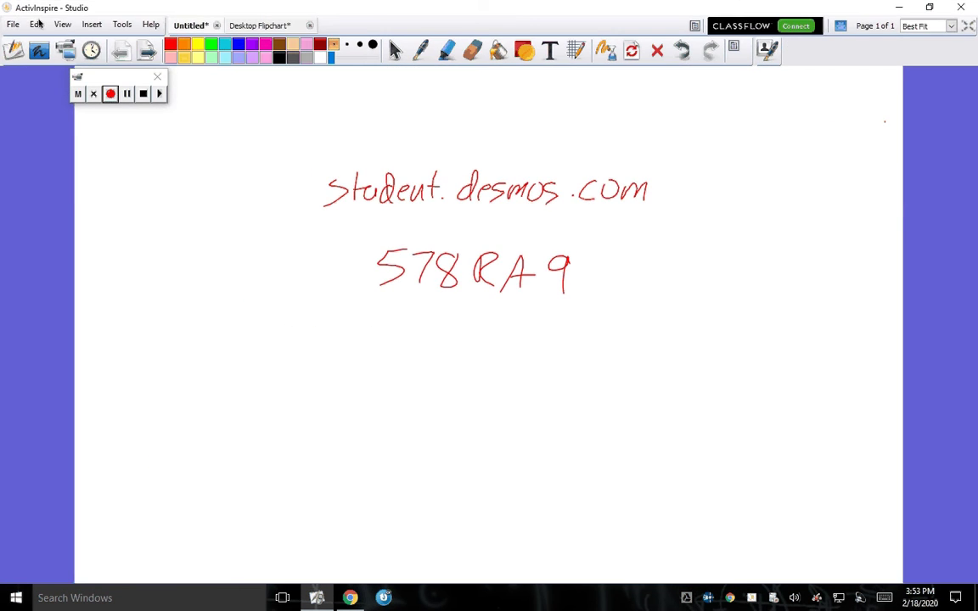
Hide Google Docs to reveal the student.desmos.com join address and class code.
{"action": "key", "text": "super+d"}
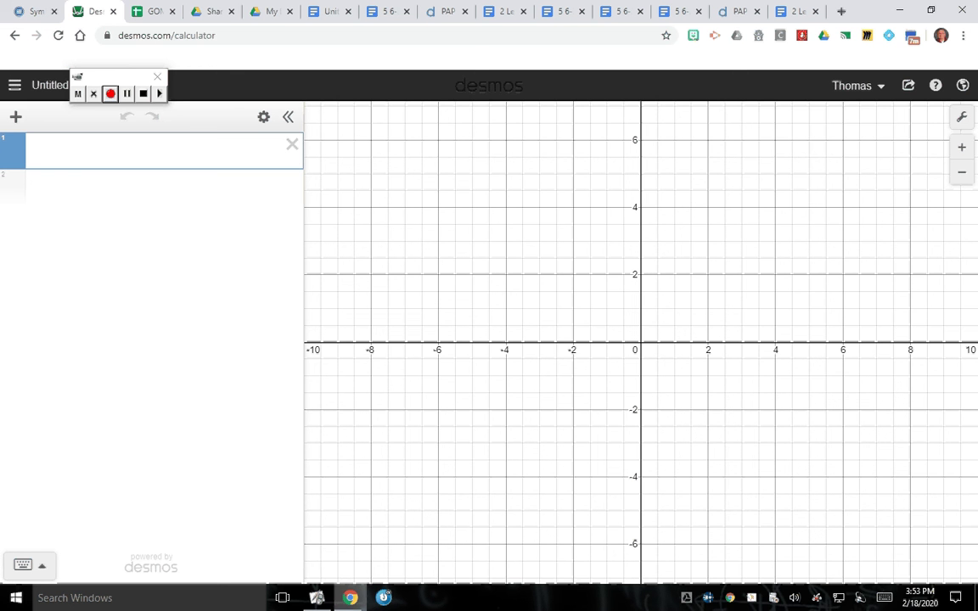
Enter -1/2√(x−3)+1 as expression 1 and pan the view to show the curve.
{"action": "type", "text": "-"}
{"action": "type", "text": "1/2"}
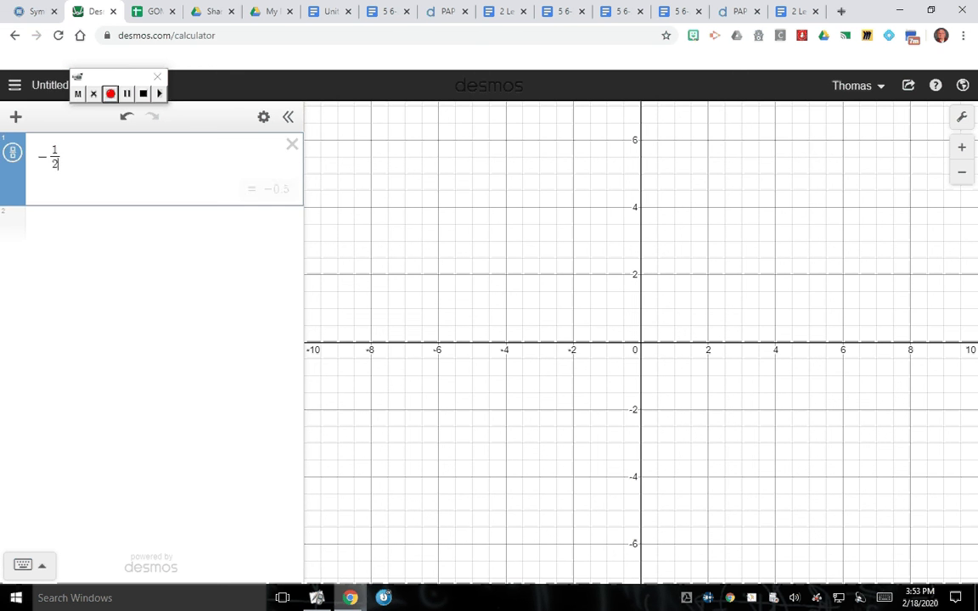
{"action": "key", "text": "Right"}
{"action": "type", "text": "("}
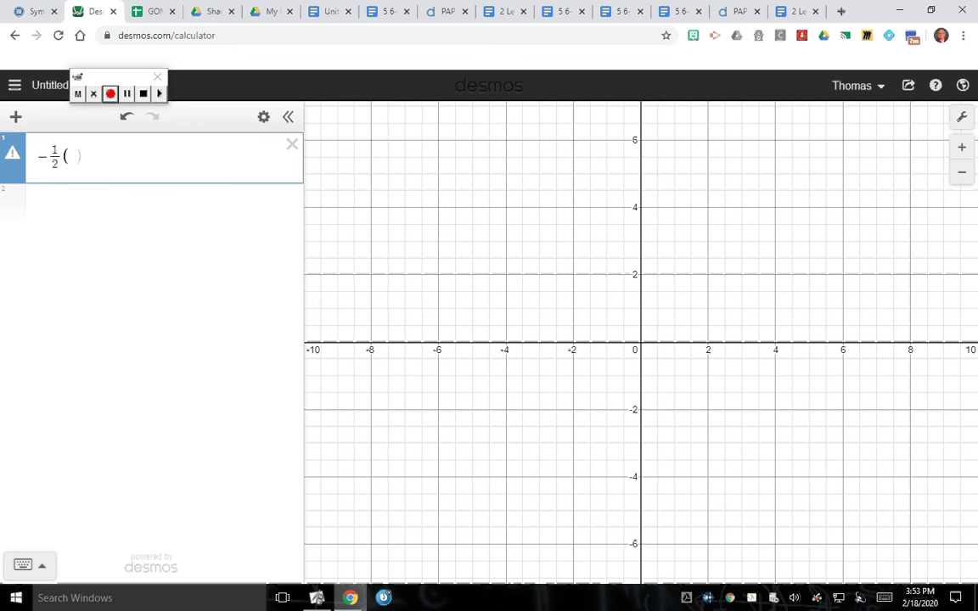
{"action": "type", "text": "sqrt"}
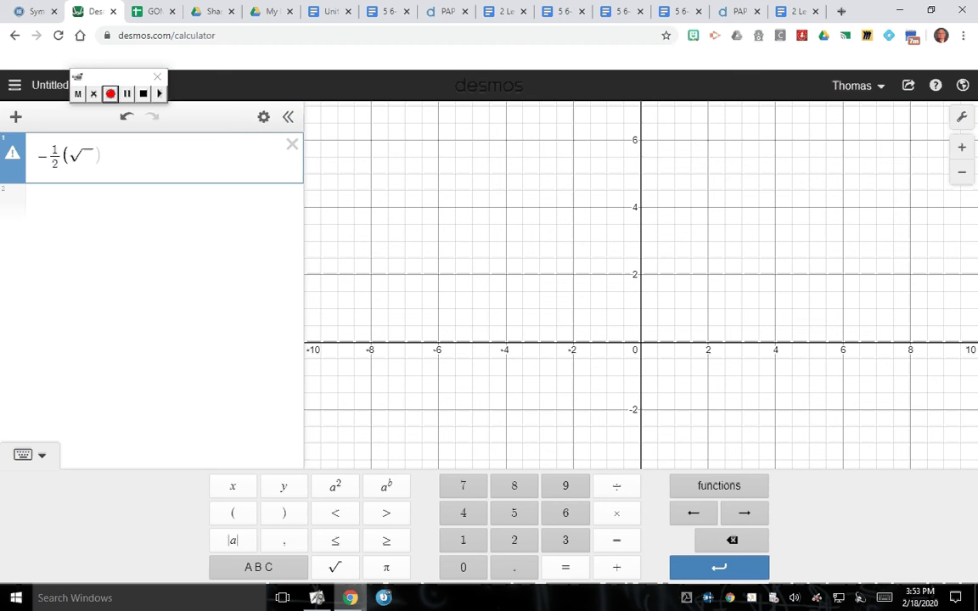
{"action": "type", "text": "x-3"}
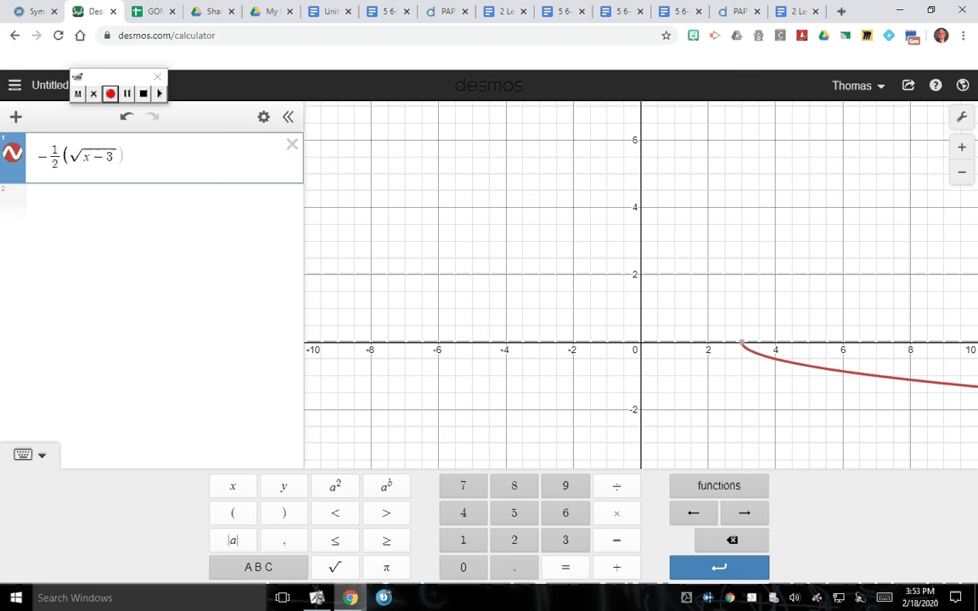
{"action": "key", "text": "Left"}
{"action": "key", "text": "Left"}
{"action": "key", "text": "Left"}
{"action": "key", "text": "BackSpace"}
{"action": "key", "text": "End"}
{"action": "type", "text": "+1"}
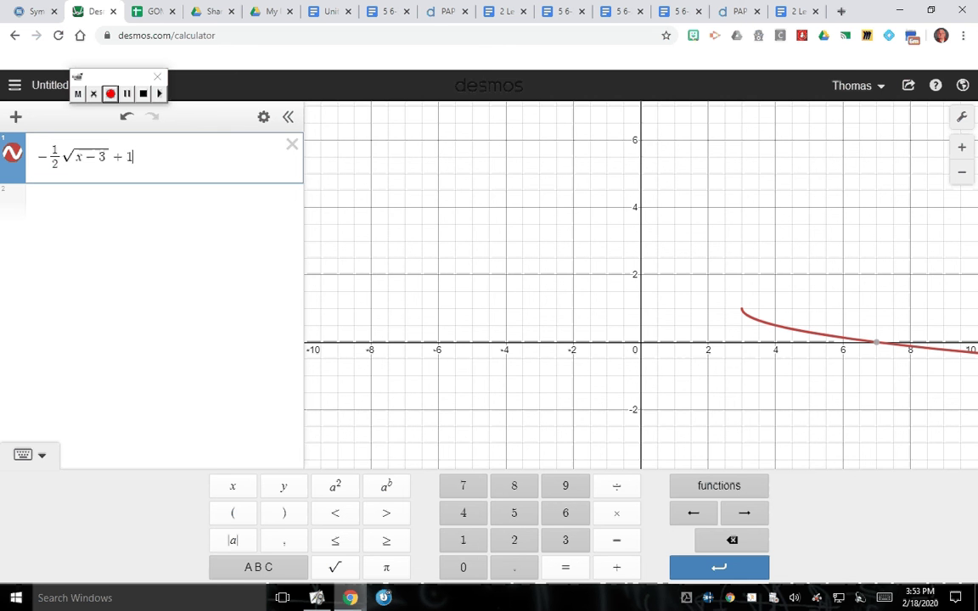
{"action": "mouse_move", "coordinate": [645, 254]}
{"action": "left_mouse_down"}
{"action": "mouse_move", "coordinate": [623, 260]}
{"action": "mouse_move", "coordinate": [494, 220]}
{"action": "left_mouse_up"}
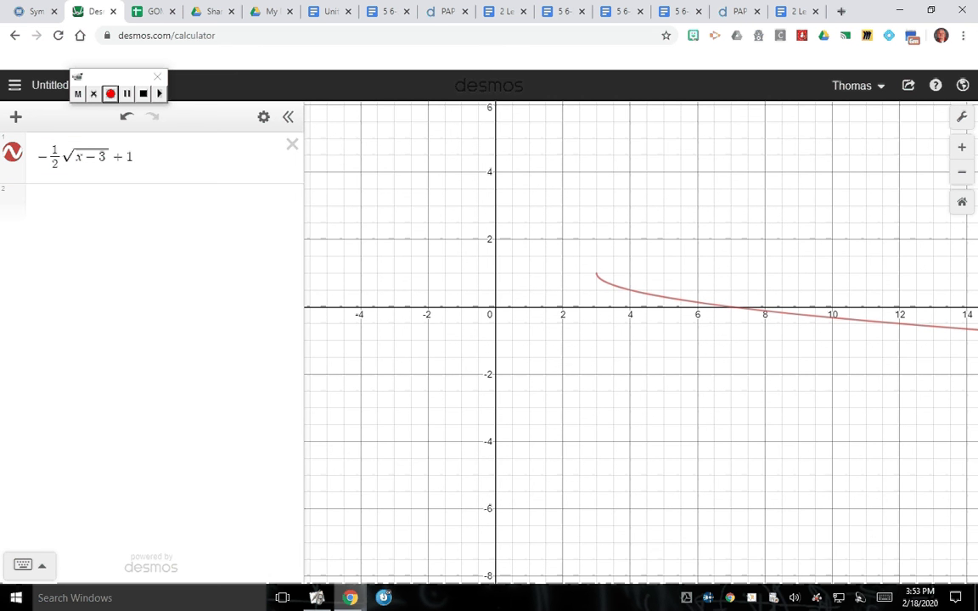
{"action": "left_click", "coordinate": [153, 202]}
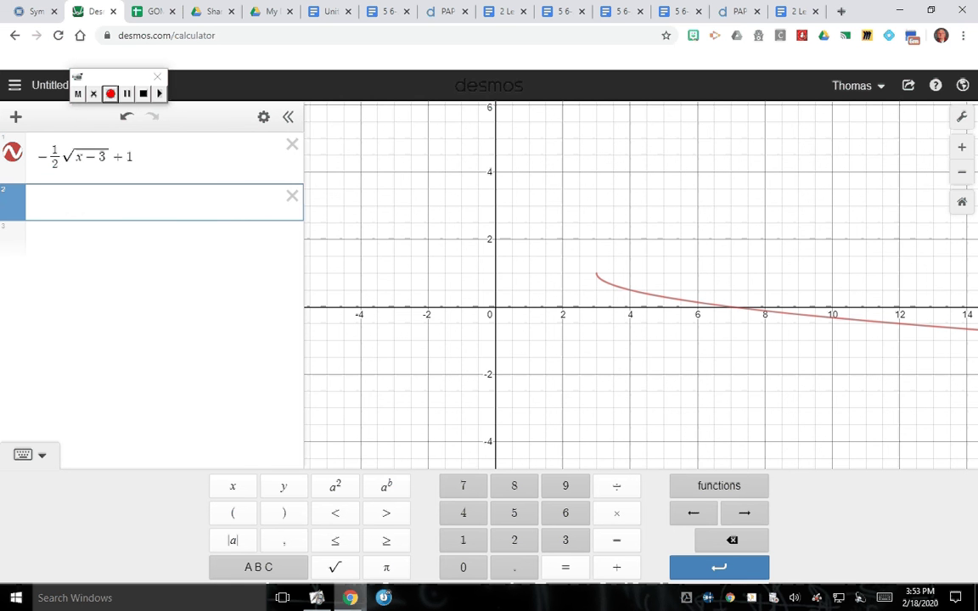
Graph √x in row 2 and paste an identical copy of it into row 3.
{"action": "type", "text": "sq"}
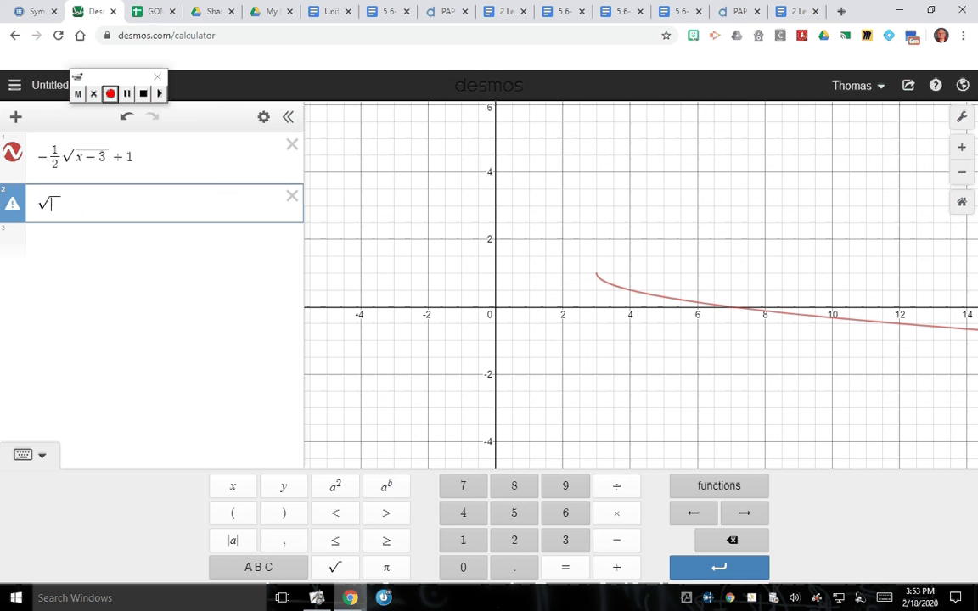
{"action": "type", "text": "x"}
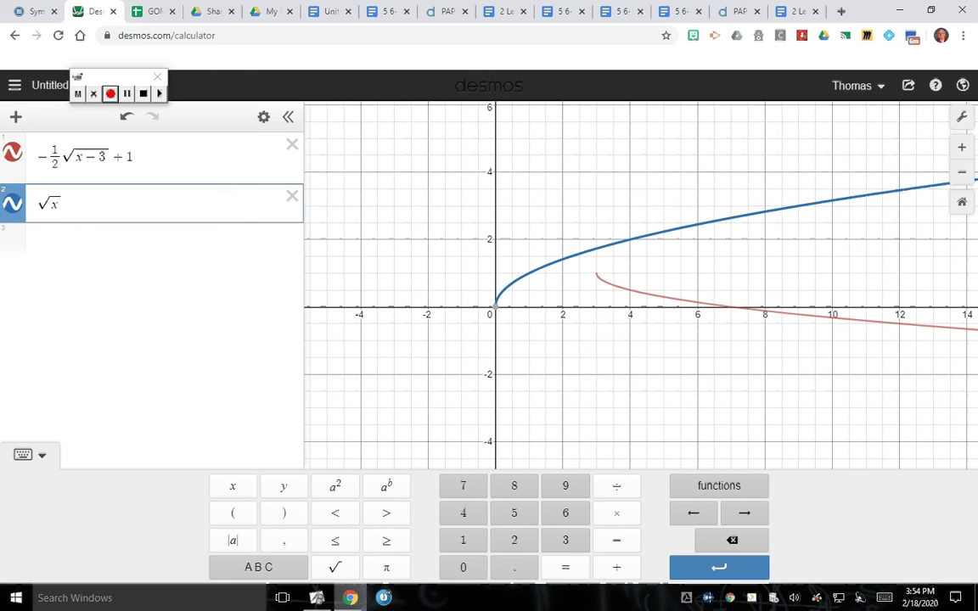
{"action": "key", "text": "Return"}
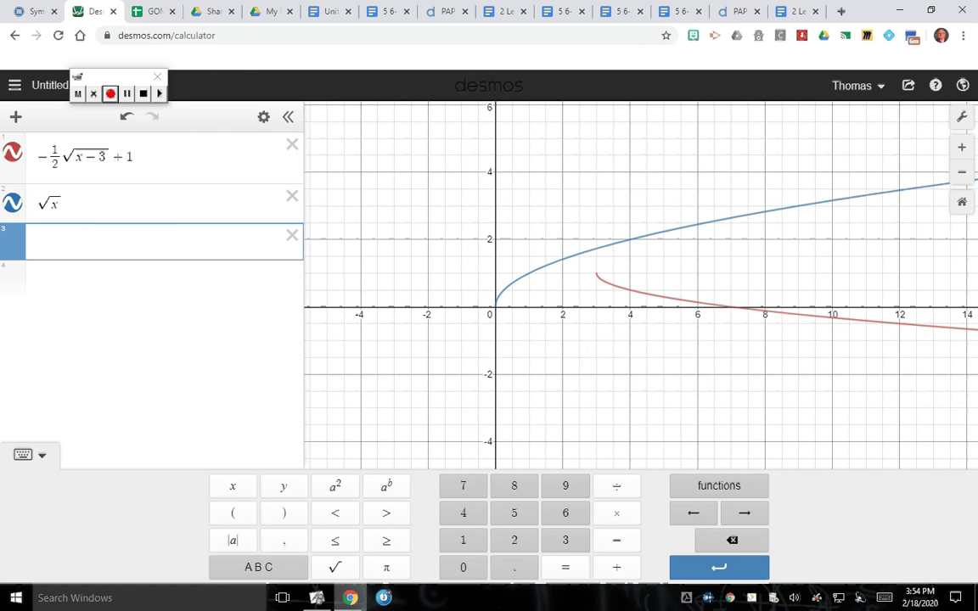
{"action": "key", "text": "Up"}
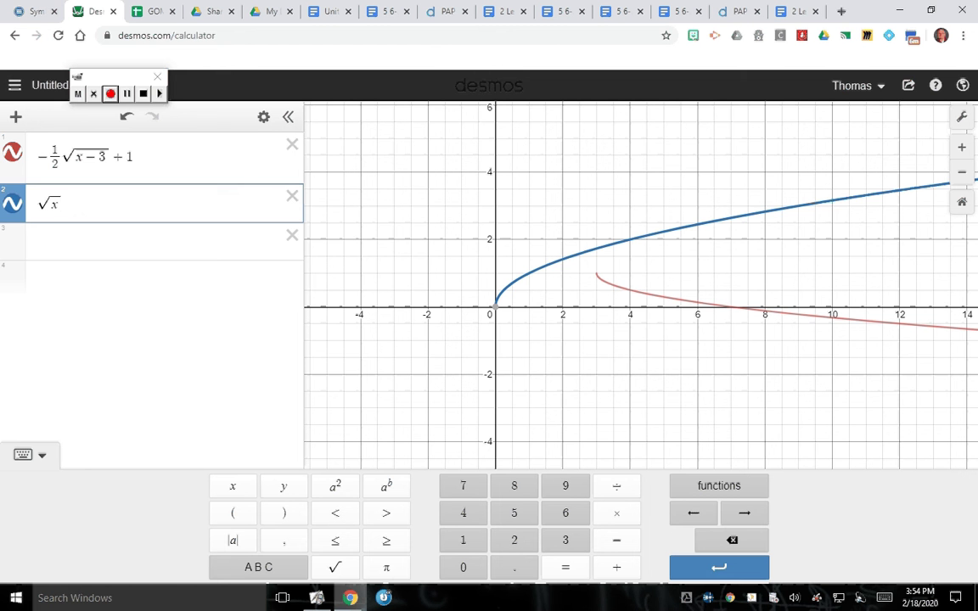
{"action": "key", "text": "ctrl+a"}
{"action": "key", "text": "ctrl+c"}
{"action": "key", "text": "Down"}
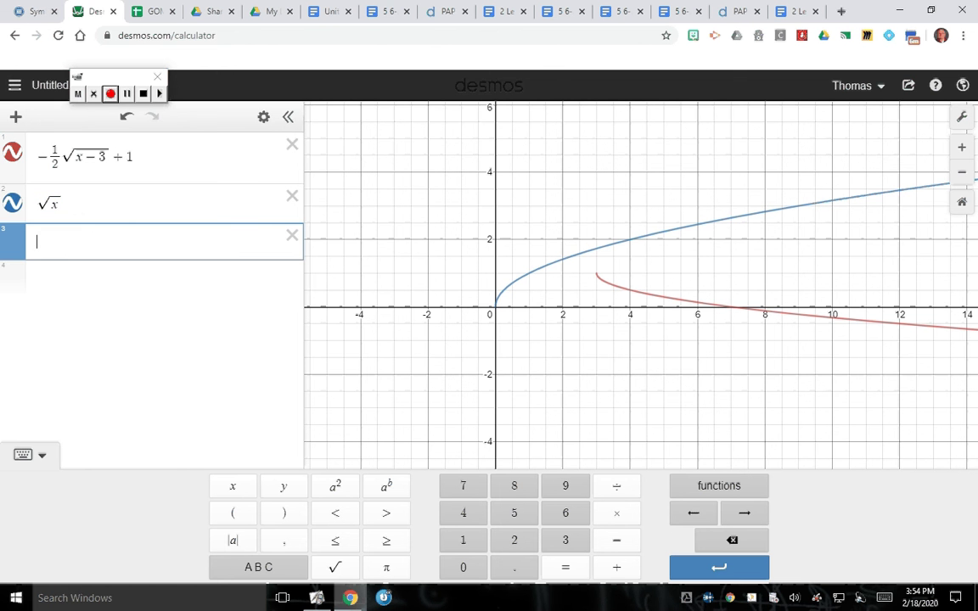
{"action": "key", "text": "ctrl+v"}
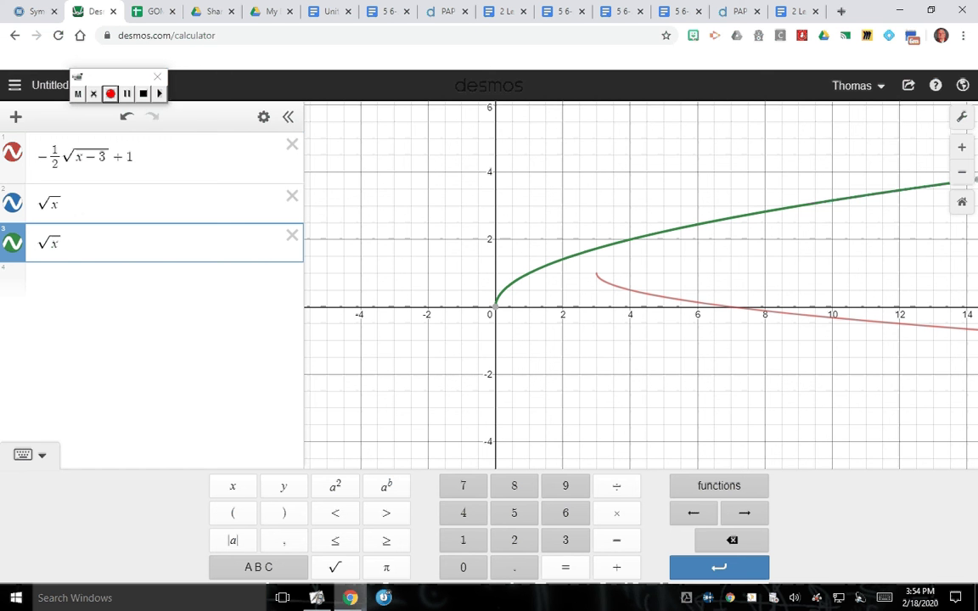
Change the copy to √(x−3), then add its reflection −√(x−3) in a new row.
{"action": "type", "text": "-3"}
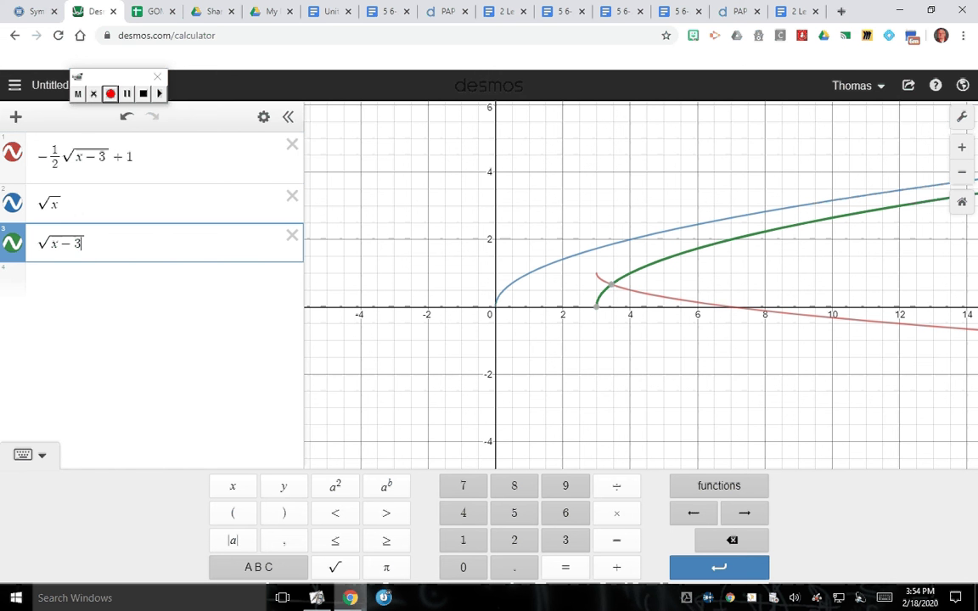
{"action": "key", "text": "ctrl+a"}
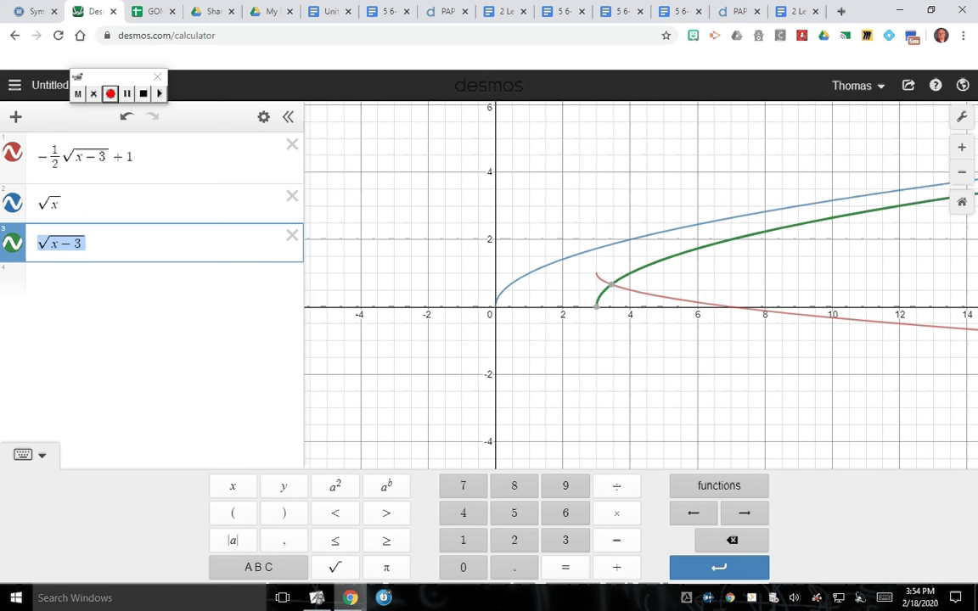
{"action": "key", "text": "Return"}
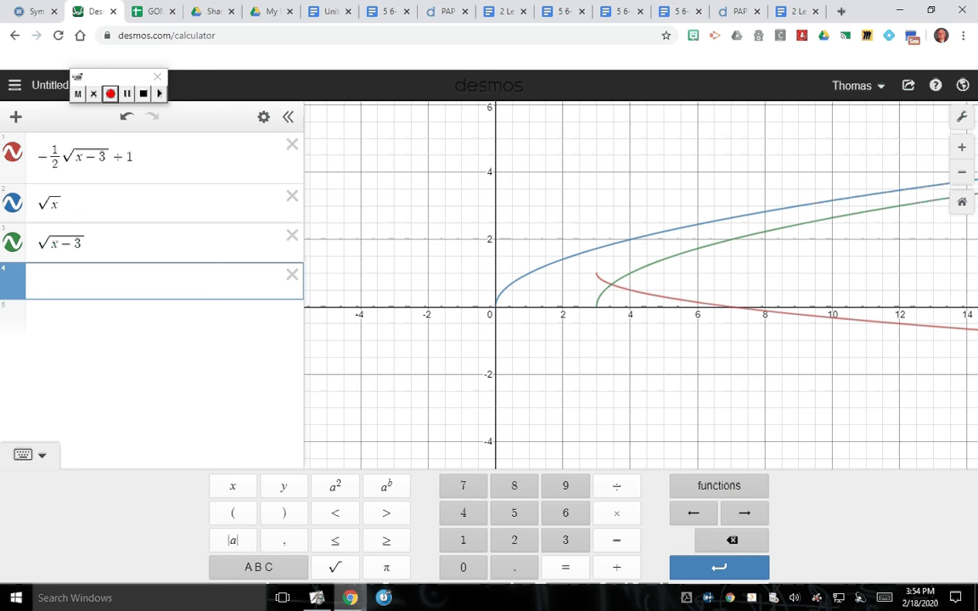
{"action": "key", "text": "ctrl+v"}
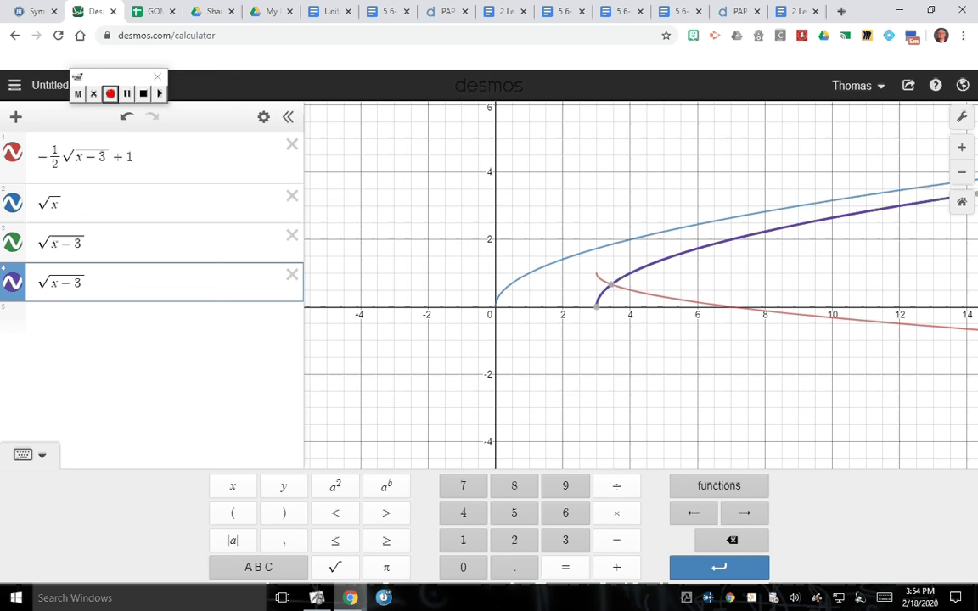
{"action": "type", "text": "-"}
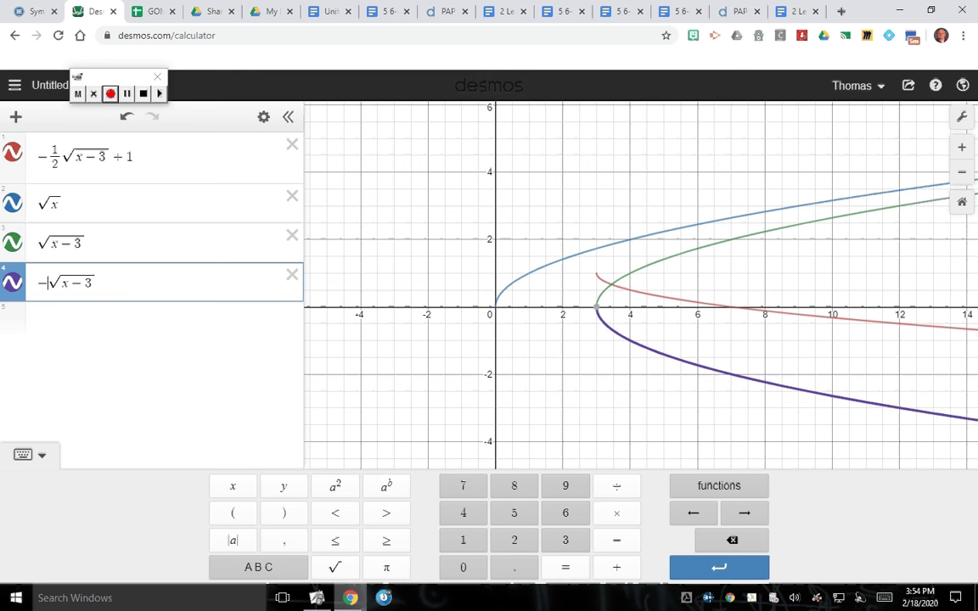
{"action": "key", "text": "ctrl+a"}
{"action": "key", "text": "ctrl+c"}
{"action": "key", "text": "Right"}
Enter −½√(x−3) in a fifth row by pasting √(x−3) and adding −1/2.
{"action": "key", "text": "Return"}
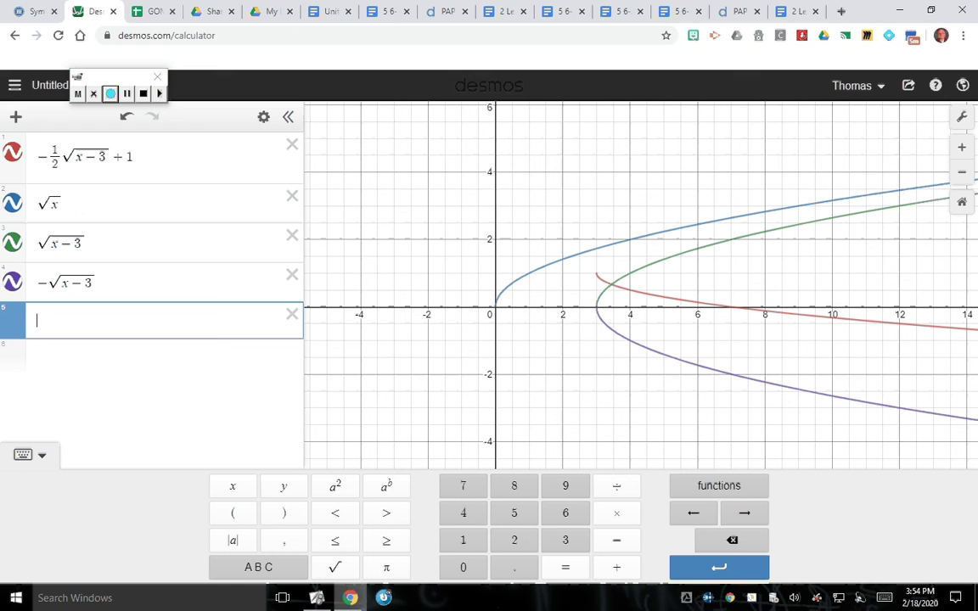
{"action": "key", "text": "ctrl+v"}
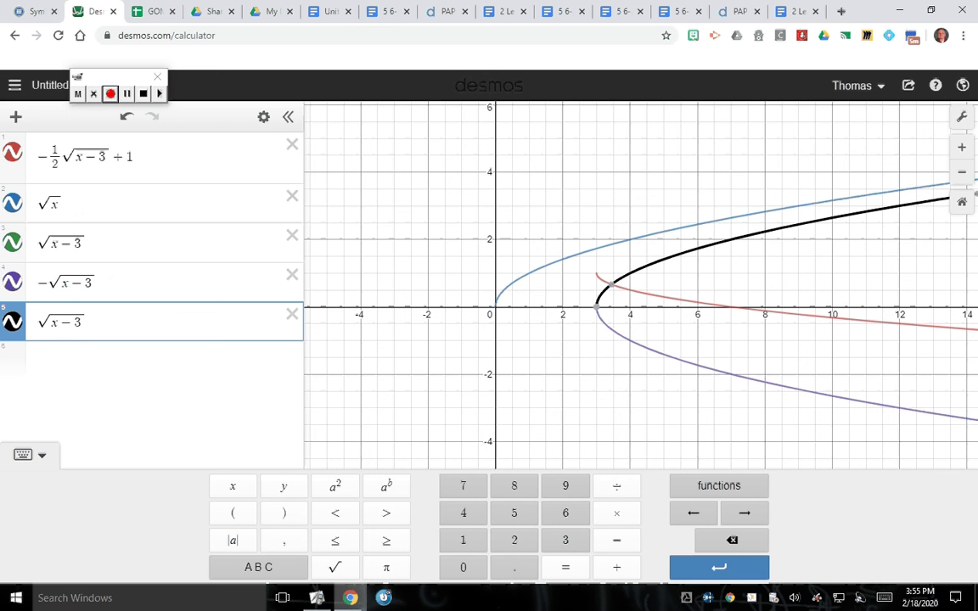
{"action": "type", "text": "-"}
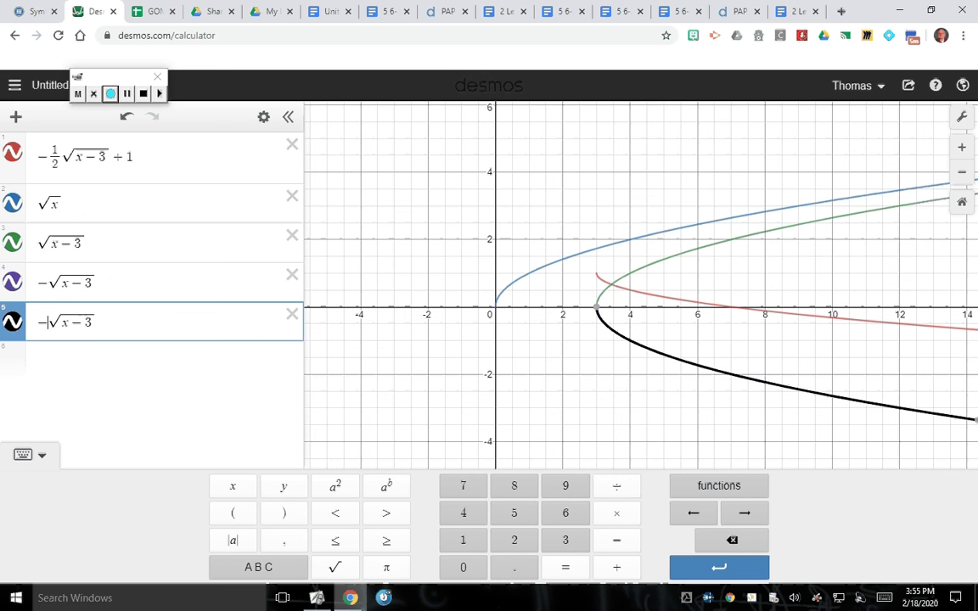
{"action": "key", "text": "Right"}
{"action": "key", "text": "Right"}
{"action": "key", "text": "Right"}
{"action": "type", "text": "1/2"}
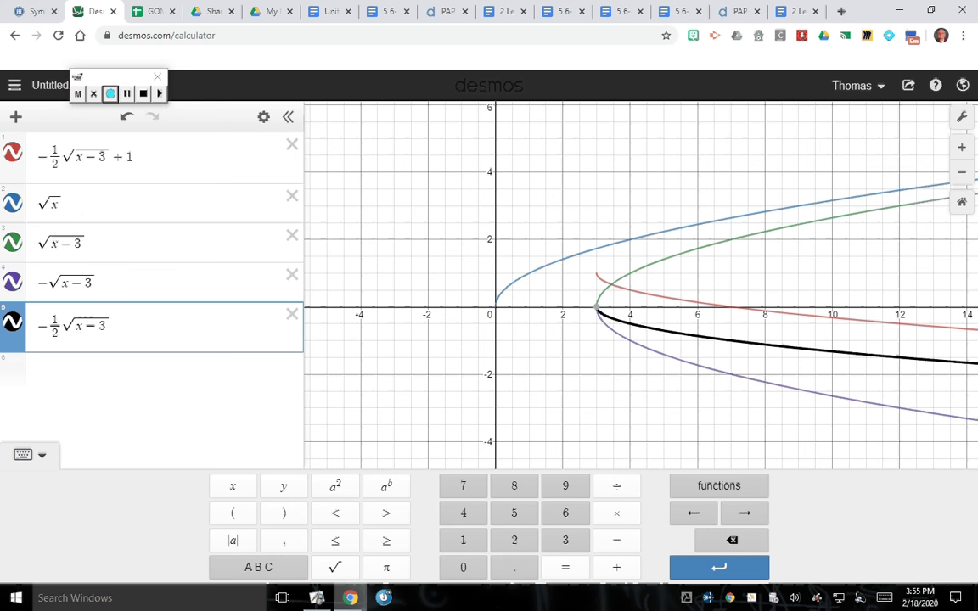
Copy −½√(x−3) into a sixth row and append +1 to make −½√(x−3)+1.
{"action": "key", "text": "ctrl+a"}
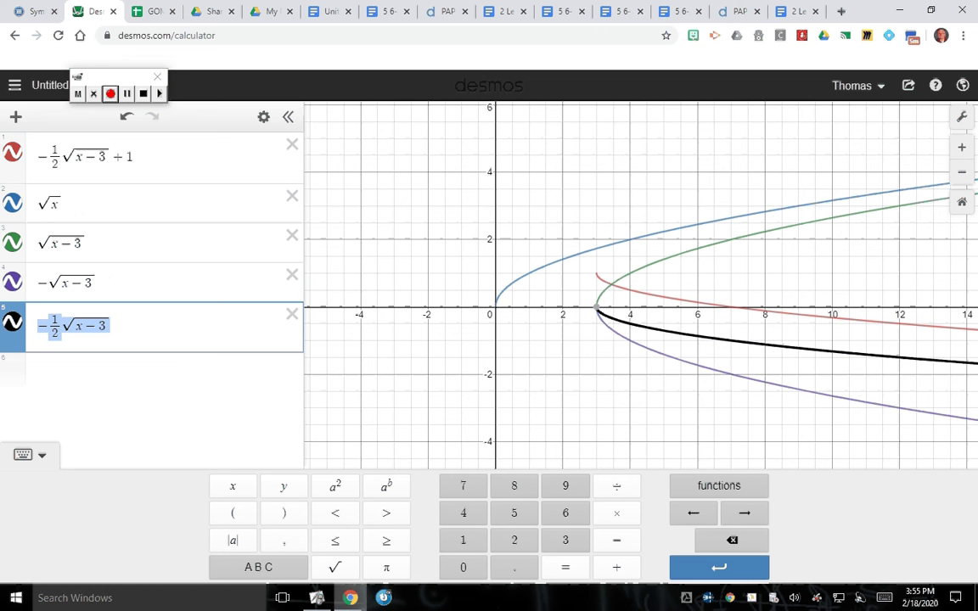
{"action": "key", "text": "Return"}
{"action": "key", "text": "ctrl+v"}
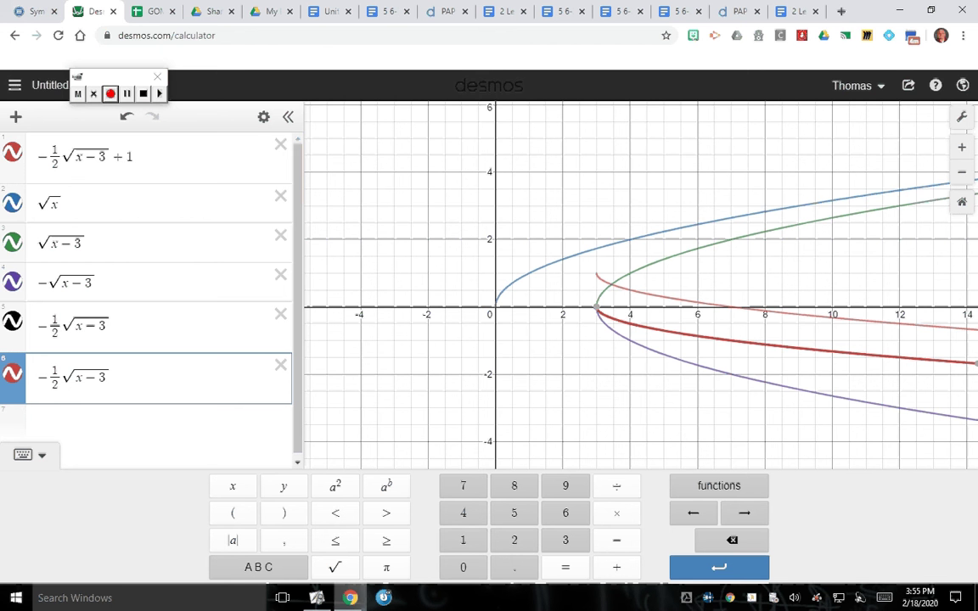
{"action": "type", "text": " + 1"}
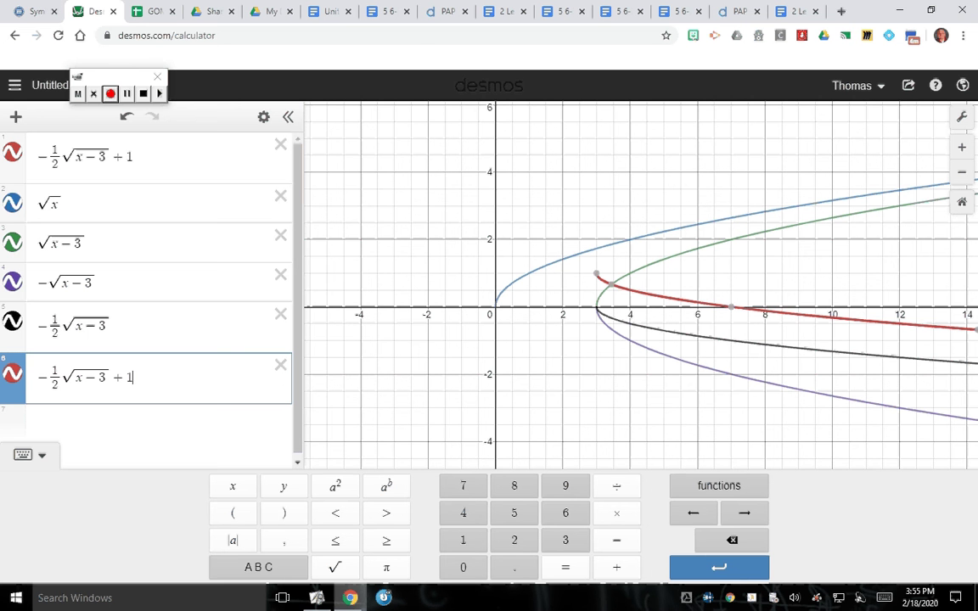
{"action": "key", "text": "alt+Tab"}
{"action": "key", "text": "alt+Tab"}
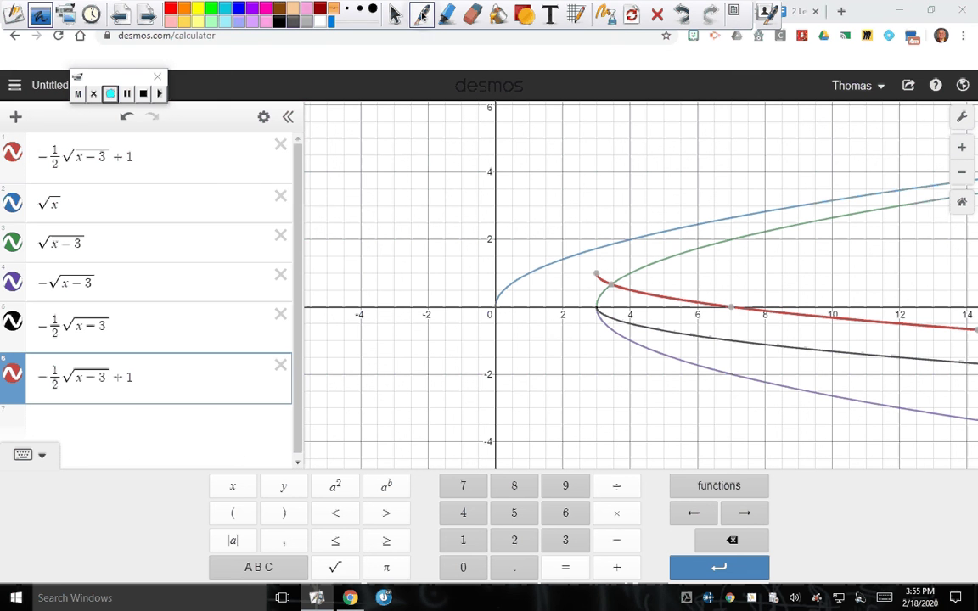
With the pen, dot the origin on √x and write (0,0) at the top left.
{"action": "left_click", "coordinate": [422, 14]}
{"action": "left_click", "coordinate": [495, 307]}
{"action": "mouse_move", "coordinate": [375, 142]}
{"action": "left_mouse_down"}
{"action": "mouse_move", "coordinate": [372, 170]}
{"action": "mouse_move", "coordinate": [388, 152]}
{"action": "left_mouse_up"}
{"action": "mouse_move", "coordinate": [405, 160]}
{"action": "left_mouse_down"}
{"action": "mouse_move", "coordinate": [402, 170]}
{"action": "mouse_move", "coordinate": [415, 152]}
{"action": "left_mouse_up"}
{"action": "left_click_drag", "start_coordinate": [427, 145], "coordinate": [431, 168]}
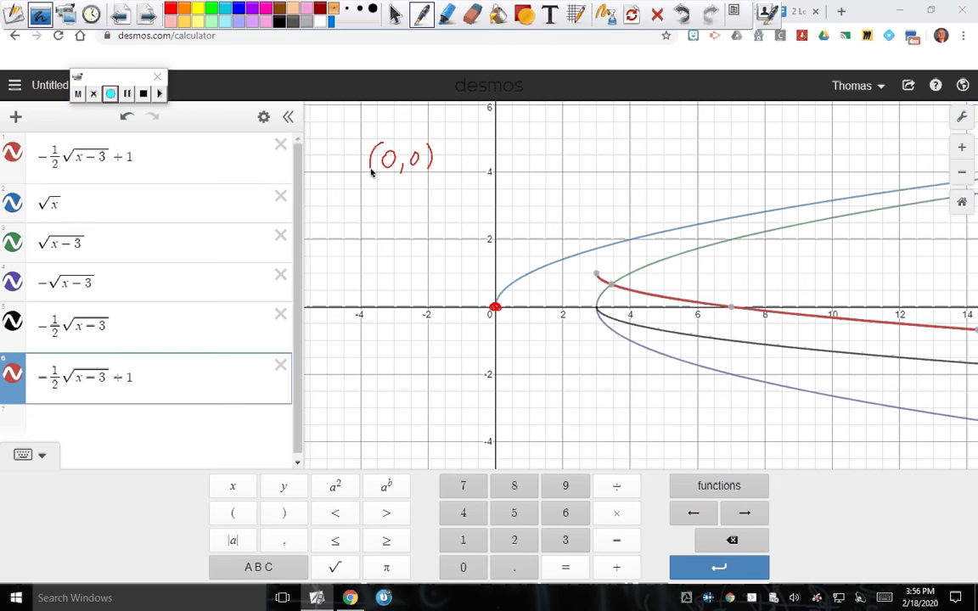
Mark and label (1,1) on the curve, list it under (0,0), and label the origin.
{"action": "left_click", "coordinate": [527, 273]}
{"action": "left_click_drag", "start_coordinate": [513, 213], "coordinate": [514, 229]}
{"action": "left_click_drag", "start_coordinate": [525, 225], "coordinate": [502, 238]}
{"action": "left_click_drag", "start_coordinate": [548, 208], "coordinate": [550, 238]}
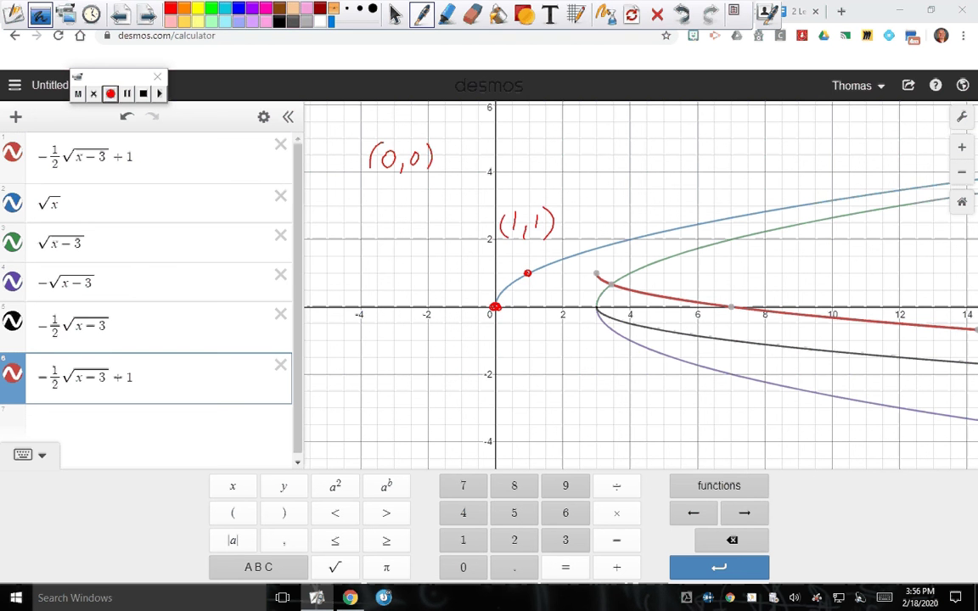
{"action": "left_click", "coordinate": [392, 188]}
{"action": "mouse_move", "coordinate": [383, 178]}
{"action": "left_mouse_down"}
{"action": "mouse_move", "coordinate": [382, 193]}
{"action": "mouse_move", "coordinate": [426, 193]}
{"action": "mouse_move", "coordinate": [363, 201]}
{"action": "left_mouse_up"}
{"action": "left_click_drag", "start_coordinate": [491, 323], "coordinate": [499, 339]}
{"action": "mouse_move", "coordinate": [512, 322]}
{"action": "left_mouse_down"}
{"action": "mouse_move", "coordinate": [522, 338]}
{"action": "mouse_move", "coordinate": [474, 339]}
{"action": "left_mouse_up"}
Mark the points (4,2) and (9,3) on the √x curve and label them.
{"action": "right_click", "coordinate": [628, 239]}
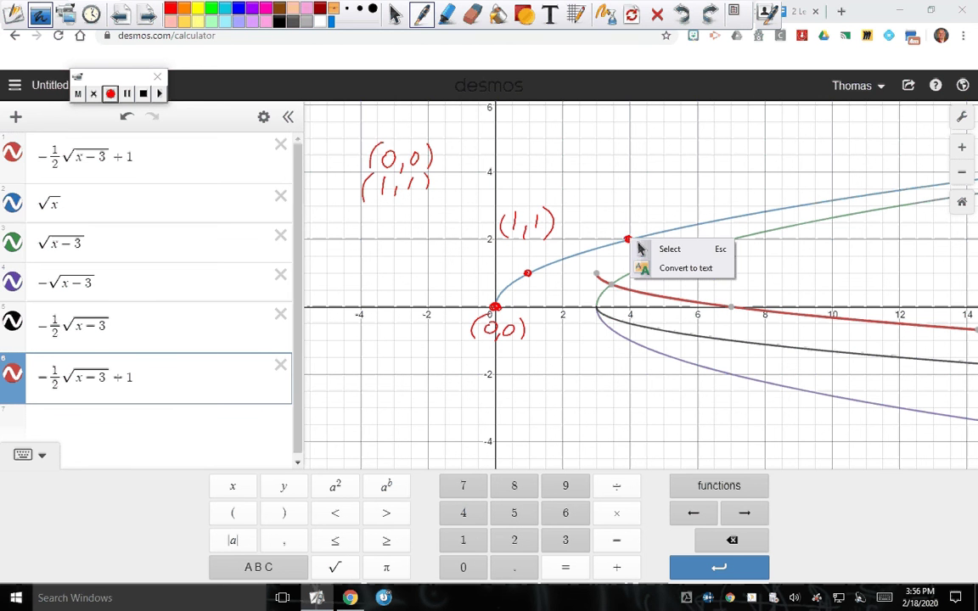
{"action": "left_click", "coordinate": [796, 207]}
{"action": "mouse_move", "coordinate": [779, 156]}
{"action": "left_mouse_down"}
{"action": "mouse_move", "coordinate": [774, 179]}
{"action": "mouse_move", "coordinate": [784, 180]}
{"action": "left_mouse_up"}
{"action": "mouse_move", "coordinate": [796, 157]}
{"action": "left_mouse_down"}
{"action": "mouse_move", "coordinate": [792, 179]}
{"action": "mouse_move", "coordinate": [758, 180]}
{"action": "left_mouse_up"}
{"action": "left_click_drag", "start_coordinate": [814, 152], "coordinate": [816, 178]}
{"action": "left_click_drag", "start_coordinate": [622, 197], "coordinate": [633, 219]}
{"action": "mouse_move", "coordinate": [636, 214]}
{"action": "left_mouse_down"}
{"action": "mouse_move", "coordinate": [636, 223]}
{"action": "mouse_move", "coordinate": [659, 217]}
{"action": "left_mouse_up"}
{"action": "left_click_drag", "start_coordinate": [664, 193], "coordinate": [666, 221]}
{"action": "left_click_drag", "start_coordinate": [605, 188], "coordinate": [604, 225]}
Add (4,2) to the list and highlight (0,0) in green.
{"action": "left_click_drag", "start_coordinate": [377, 210], "coordinate": [388, 236]}
{"action": "mouse_move", "coordinate": [397, 227]}
{"action": "left_mouse_down"}
{"action": "mouse_move", "coordinate": [396, 236]}
{"action": "mouse_move", "coordinate": [433, 233]}
{"action": "left_mouse_up"}
{"action": "left_click_drag", "start_coordinate": [365, 209], "coordinate": [363, 241]}
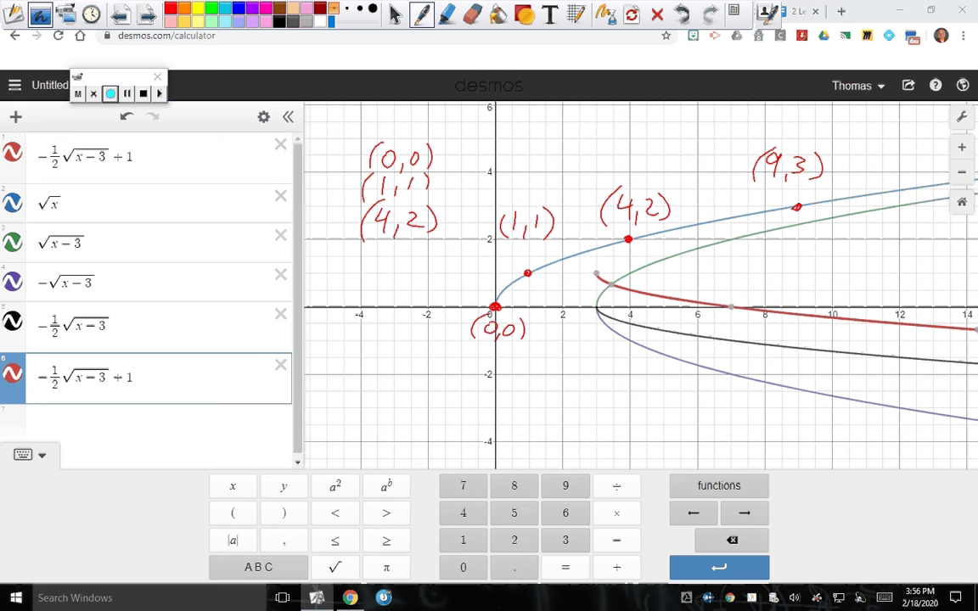
{"action": "left_click", "coordinate": [448, 15]}
{"action": "mouse_move", "coordinate": [371, 158]}
{"action": "left_mouse_down"}
{"action": "mouse_move", "coordinate": [400, 153]}
{"action": "mouse_move", "coordinate": [385, 157]}
{"action": "left_mouse_up"}
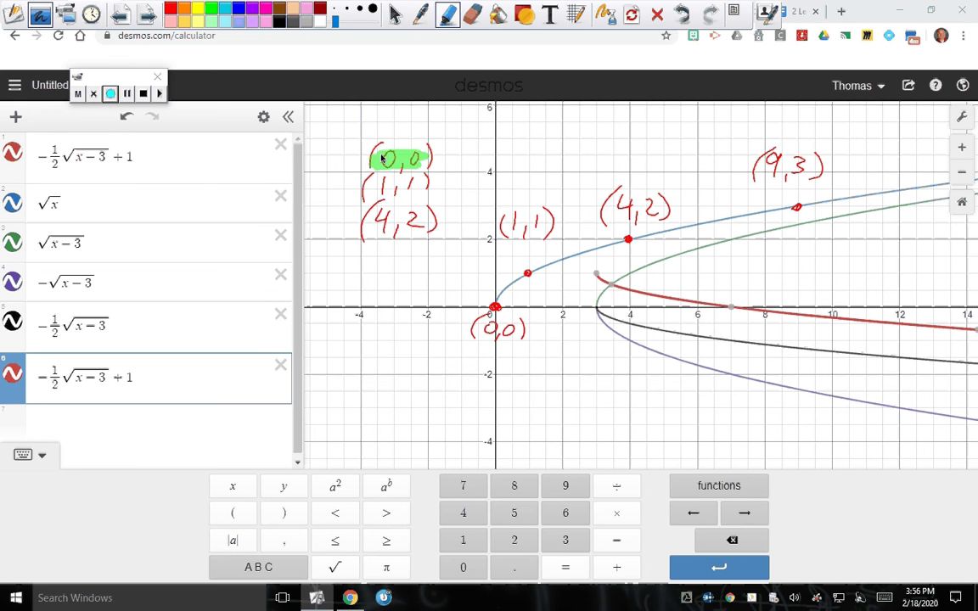
With the pen, circle the √(x−3) expression and write (3,0) beside it.
{"action": "left_click", "coordinate": [421, 14]}
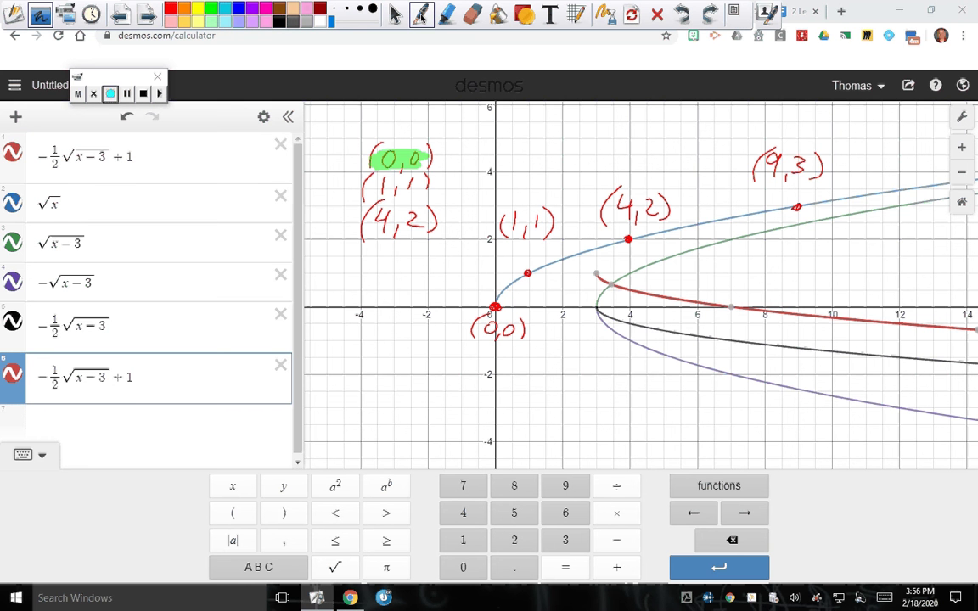
{"action": "left_click_drag", "start_coordinate": [73, 226], "coordinate": [72, 229]}
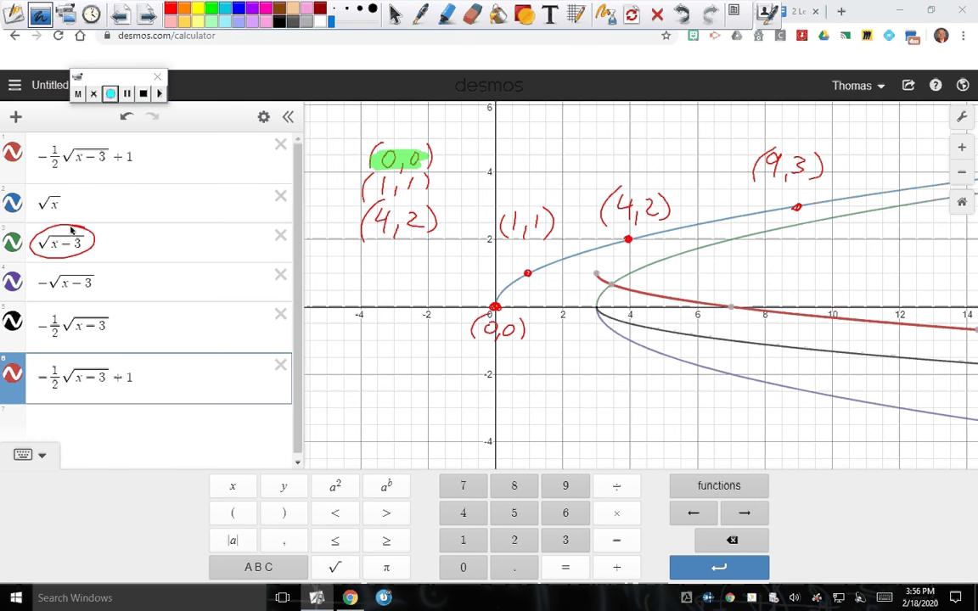
{"action": "mouse_move", "coordinate": [158, 233]}
{"action": "left_mouse_down"}
{"action": "mouse_move", "coordinate": [159, 252]}
{"action": "mouse_move", "coordinate": [177, 252]}
{"action": "left_mouse_up"}
{"action": "left_click_drag", "start_coordinate": [191, 234], "coordinate": [204, 253]}
{"action": "left_click_drag", "start_coordinate": [154, 227], "coordinate": [149, 255]}
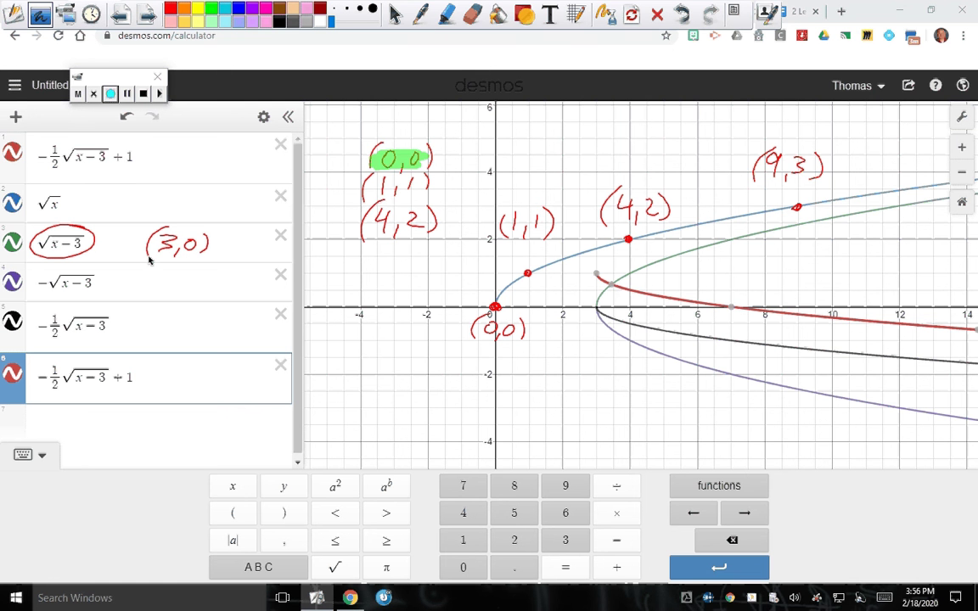
Circle −√(x−3) and write (3,0) beside both −√(x−3) and −½√(x−3).
{"action": "left_click_drag", "start_coordinate": [76, 266], "coordinate": [70, 268]}
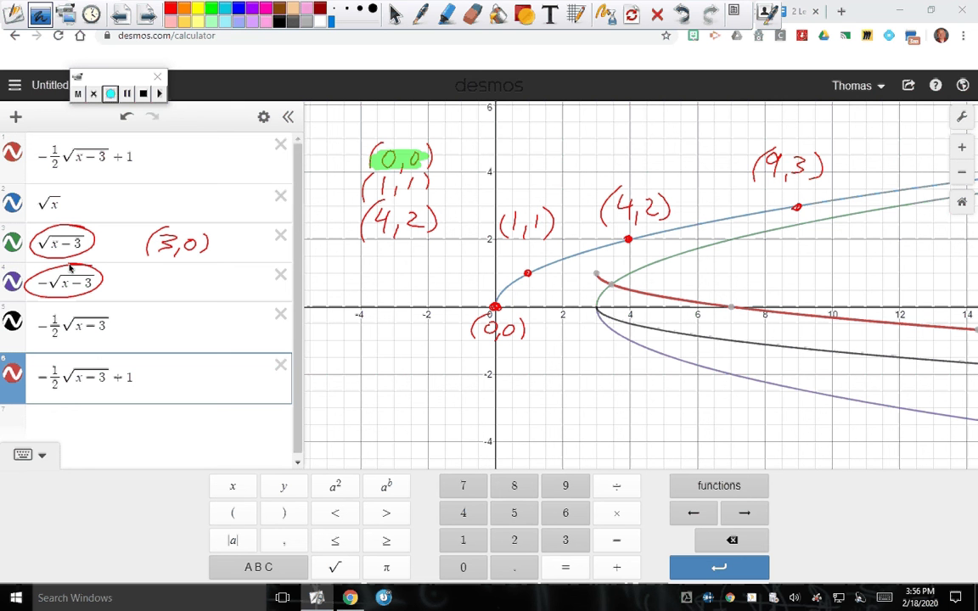
{"action": "left_click_drag", "start_coordinate": [153, 270], "coordinate": [148, 292]}
{"action": "mouse_move", "coordinate": [157, 273]}
{"action": "left_mouse_down"}
{"action": "mouse_move", "coordinate": [158, 291]}
{"action": "mouse_move", "coordinate": [171, 295]}
{"action": "left_mouse_up"}
{"action": "left_click_drag", "start_coordinate": [182, 272], "coordinate": [203, 292]}
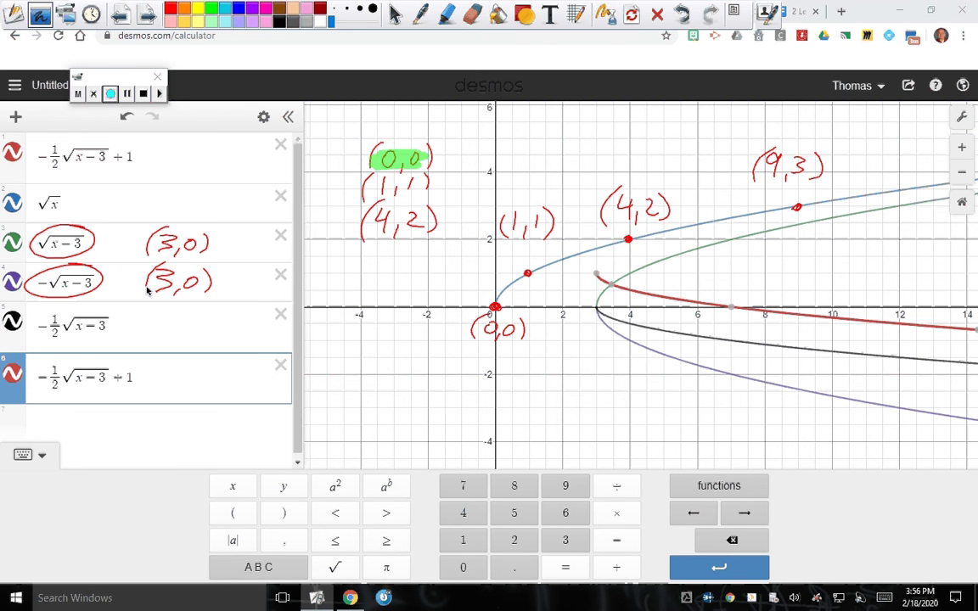
{"action": "mouse_move", "coordinate": [163, 321]}
{"action": "left_mouse_down"}
{"action": "mouse_move", "coordinate": [163, 336]}
{"action": "mouse_move", "coordinate": [178, 338]}
{"action": "left_mouse_up"}
{"action": "left_click_drag", "start_coordinate": [198, 321], "coordinate": [219, 337]}
{"action": "mouse_move", "coordinate": [155, 308]}
{"action": "left_mouse_down"}
{"action": "mouse_move", "coordinate": [146, 348]}
{"action": "mouse_move", "coordinate": [104, 360]}
{"action": "left_mouse_up"}
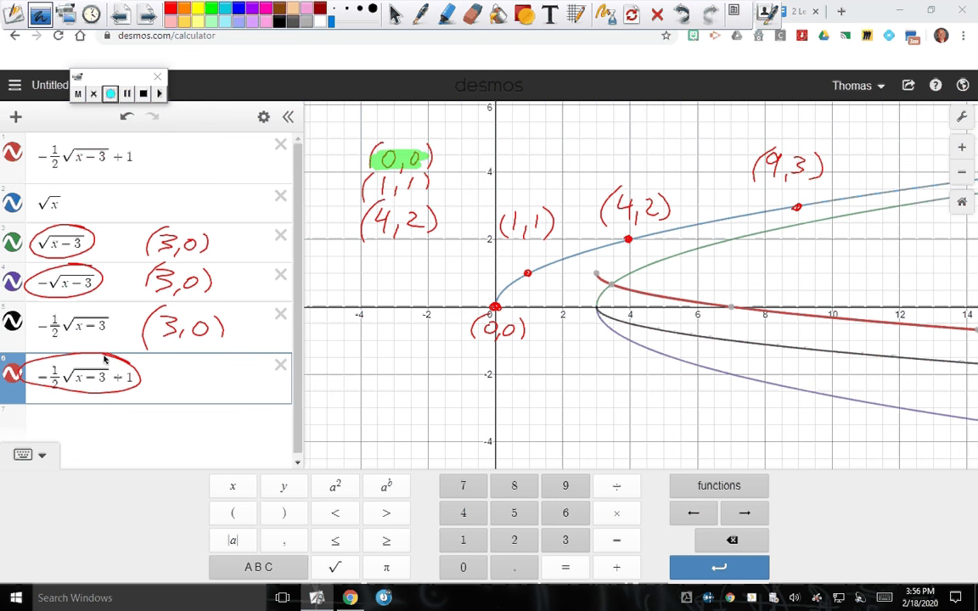
Write (3,1) beside the final expression and mark and label the red curve's start (3,1).
{"action": "mouse_move", "coordinate": [181, 368]}
{"action": "left_mouse_down"}
{"action": "mouse_move", "coordinate": [187, 391]}
{"action": "mouse_move", "coordinate": [214, 390]}
{"action": "left_mouse_up"}
{"action": "left_click_drag", "start_coordinate": [228, 363], "coordinate": [230, 392]}
{"action": "left_click_drag", "start_coordinate": [180, 365], "coordinate": [176, 396]}
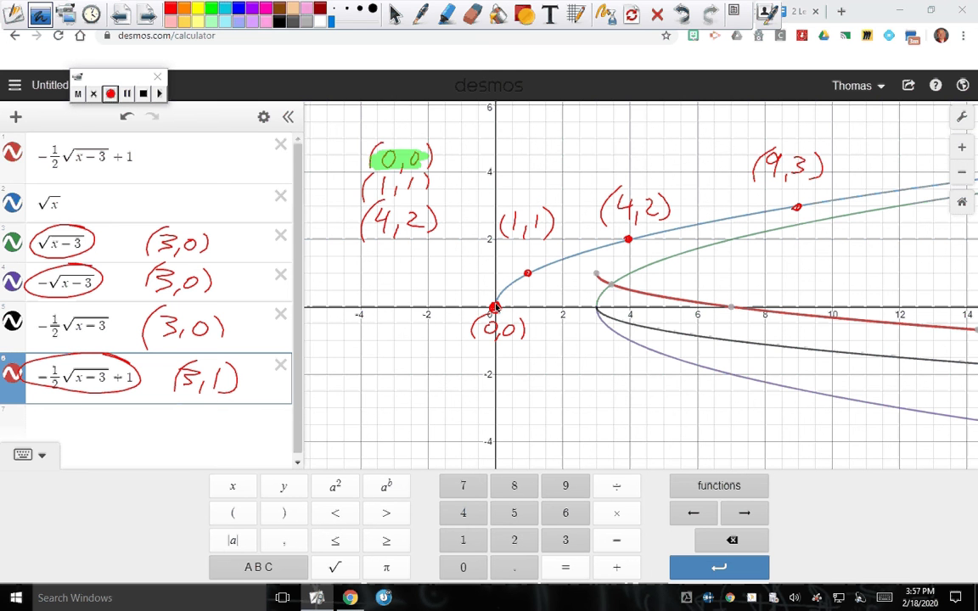
{"action": "left_click", "coordinate": [596, 272]}
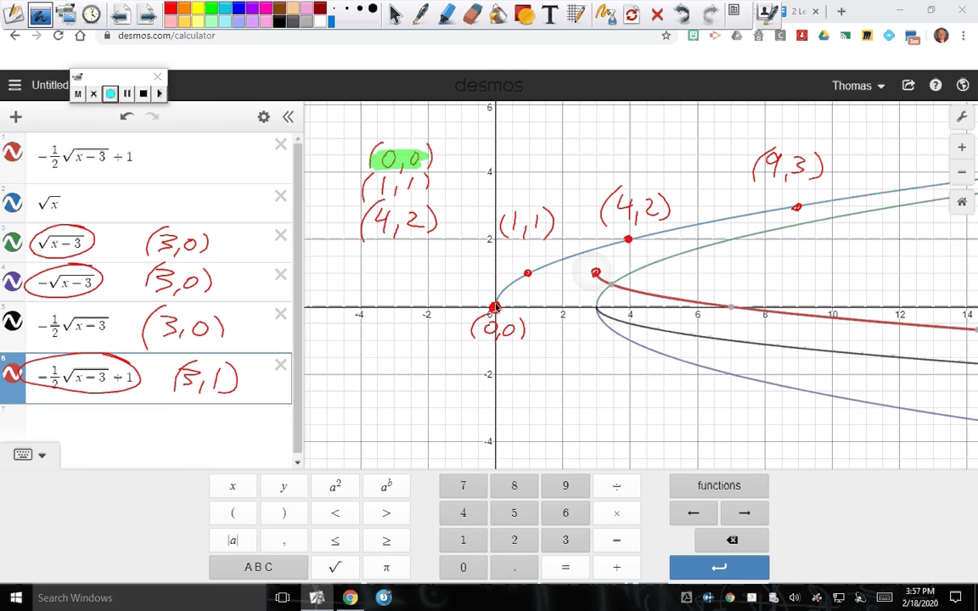
{"action": "right_click", "coordinate": [599, 274]}
{"action": "mouse_move", "coordinate": [620, 255]}
{"action": "left_mouse_down"}
{"action": "mouse_move", "coordinate": [643, 268]}
{"action": "mouse_move", "coordinate": [613, 272]}
{"action": "mouse_move", "coordinate": [652, 270]}
{"action": "left_mouse_up"}
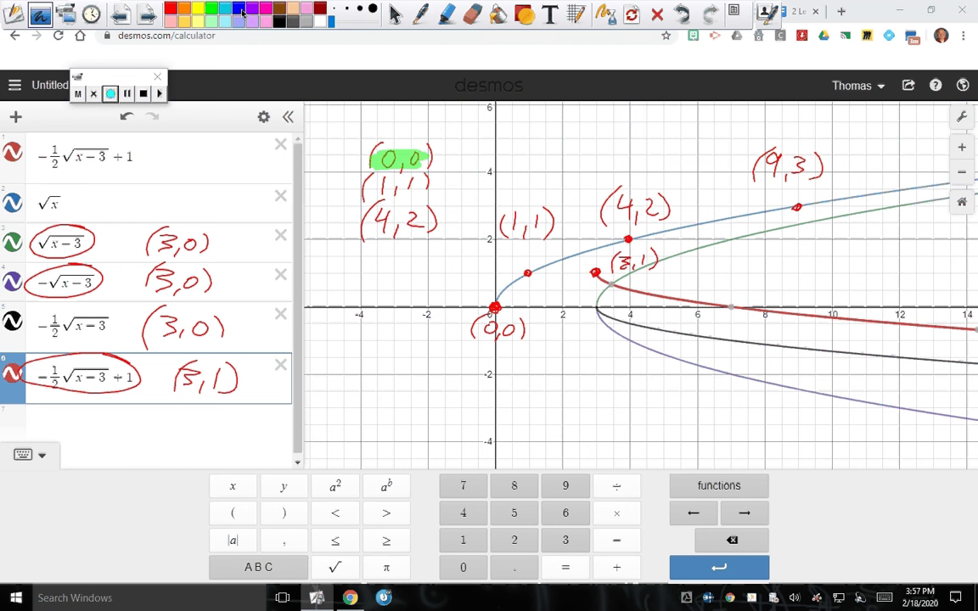
In blue, circle the (4,2) label, write (4,2) beside √x and (7,2) beside √(x−3).
{"action": "mouse_move", "coordinate": [650, 180]}
{"action": "left_mouse_down"}
{"action": "mouse_move", "coordinate": [660, 230]}
{"action": "mouse_move", "coordinate": [608, 185]}
{"action": "left_mouse_up"}
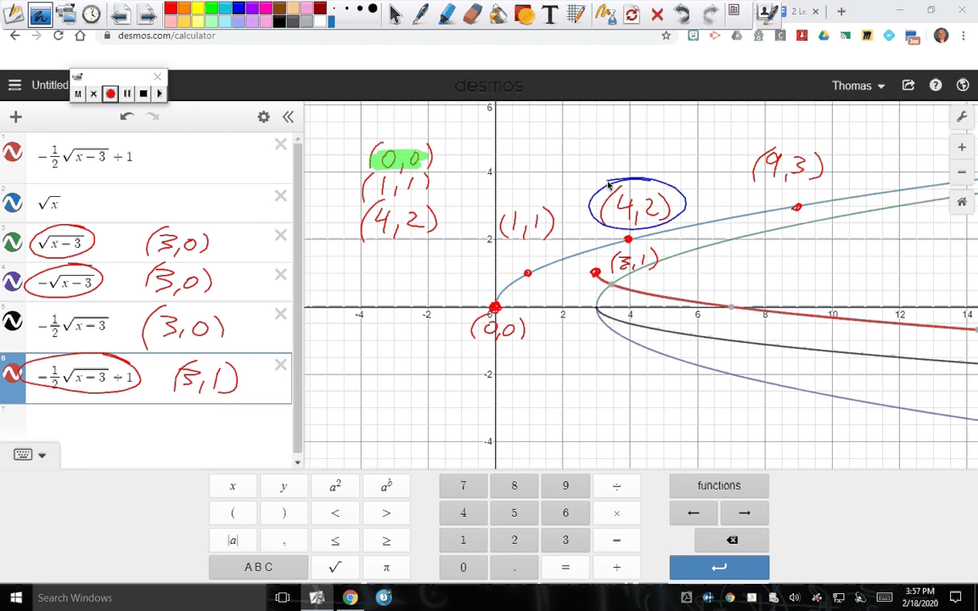
{"action": "mouse_move", "coordinate": [240, 189]}
{"action": "left_mouse_down"}
{"action": "mouse_move", "coordinate": [241, 212]}
{"action": "mouse_move", "coordinate": [261, 210]}
{"action": "mouse_move", "coordinate": [229, 219]}
{"action": "left_mouse_up"}
{"action": "left_click_drag", "start_coordinate": [263, 180], "coordinate": [268, 218]}
{"action": "left_click_drag", "start_coordinate": [38, 231], "coordinate": [30, 246]}
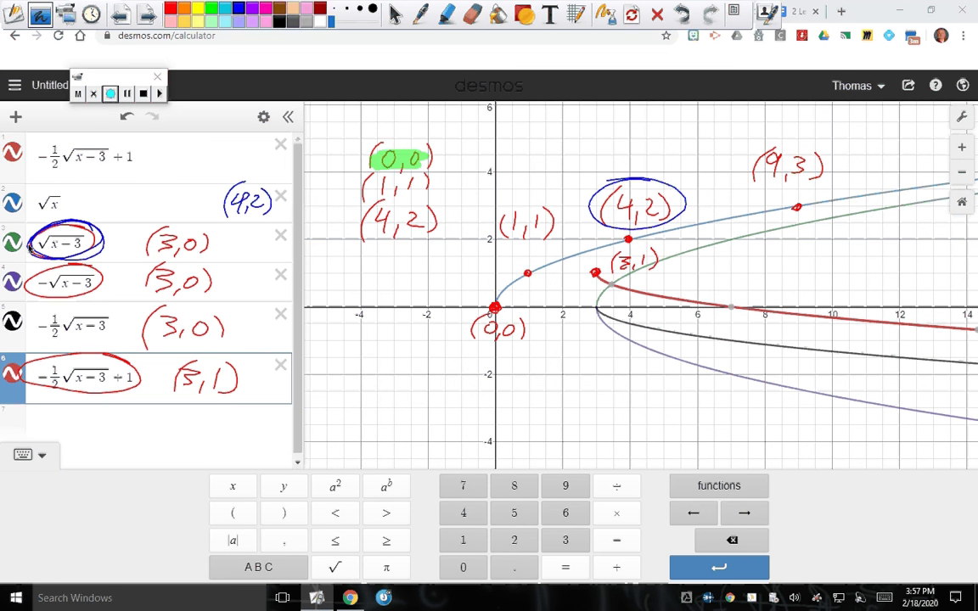
{"action": "left_click_drag", "start_coordinate": [240, 240], "coordinate": [246, 253]}
{"action": "mouse_move", "coordinate": [252, 241]}
{"action": "left_mouse_down"}
{"action": "mouse_move", "coordinate": [260, 251]}
{"action": "mouse_move", "coordinate": [230, 267]}
{"action": "left_mouse_up"}
{"action": "left_click_drag", "start_coordinate": [270, 234], "coordinate": [273, 265]}
Circle −√(x−3) and −½√(x−3), writing (7,-2) and (7,-1) beside them.
{"action": "left_click_drag", "start_coordinate": [99, 270], "coordinate": [100, 273]}
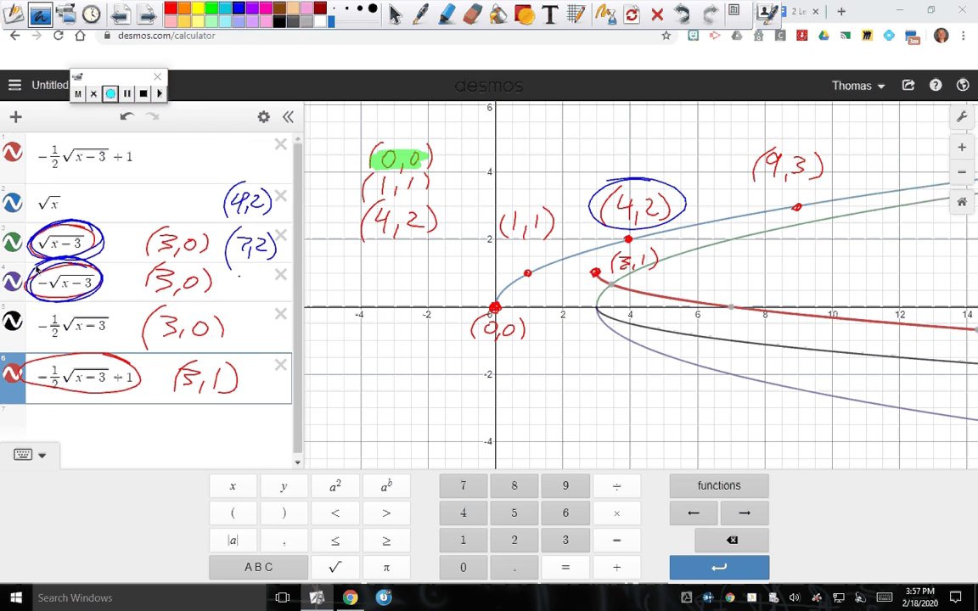
{"action": "left_click_drag", "start_coordinate": [237, 275], "coordinate": [250, 298]}
{"action": "left_click_drag", "start_coordinate": [254, 286], "coordinate": [280, 293]}
{"action": "left_click_drag", "start_coordinate": [233, 270], "coordinate": [233, 299]}
{"action": "left_click_drag", "start_coordinate": [286, 270], "coordinate": [289, 298]}
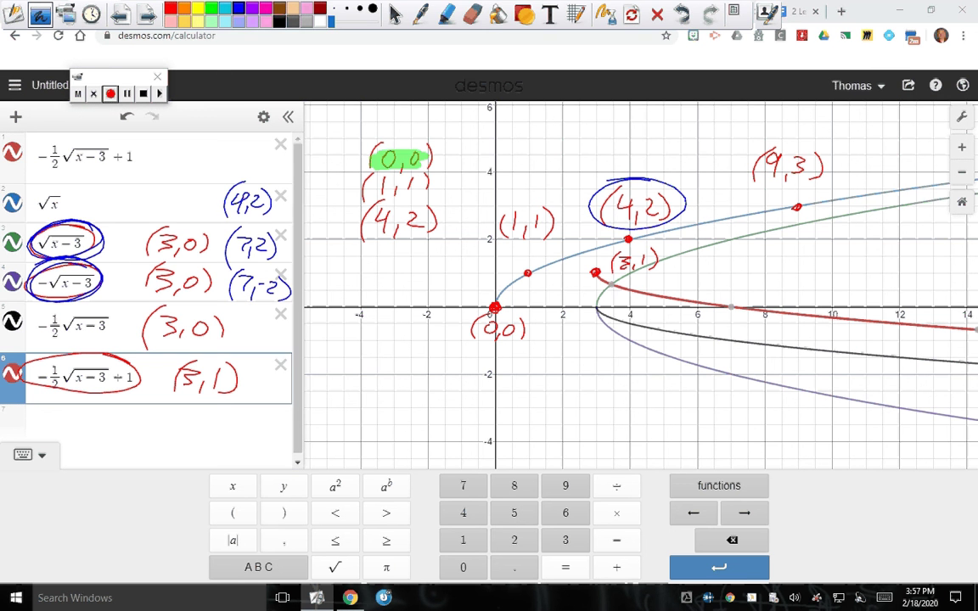
{"action": "mouse_move", "coordinate": [85, 308]}
{"action": "left_mouse_down"}
{"action": "mouse_move", "coordinate": [88, 349]}
{"action": "mouse_move", "coordinate": [96, 307]}
{"action": "left_mouse_up"}
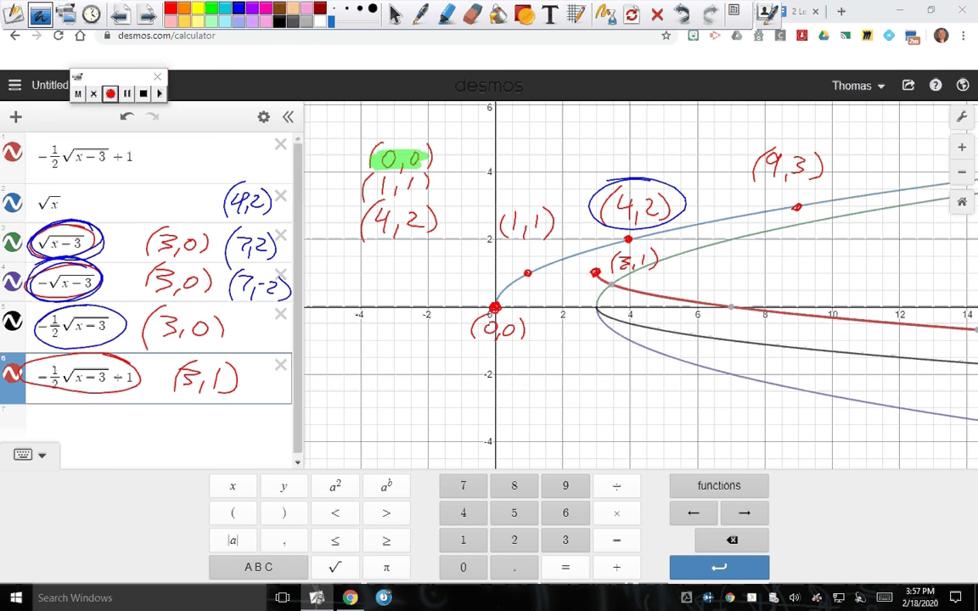
{"action": "left_click_drag", "start_coordinate": [245, 323], "coordinate": [257, 345]}
{"action": "left_click_drag", "start_coordinate": [263, 333], "coordinate": [277, 344]}
{"action": "left_click_drag", "start_coordinate": [289, 319], "coordinate": [290, 348]}
{"action": "left_click_drag", "start_coordinate": [244, 320], "coordinate": [242, 347]}
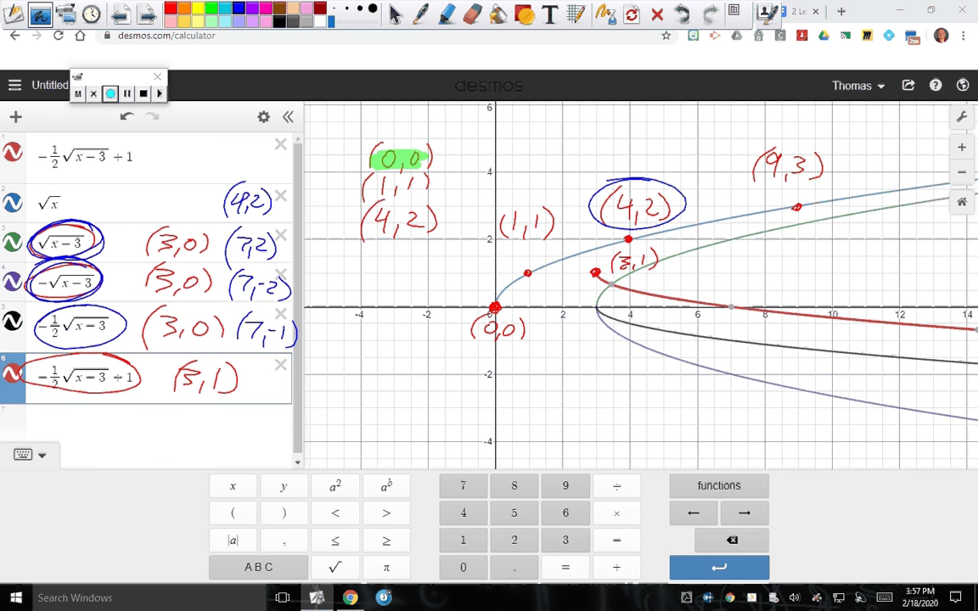
Circle the +1, write (7,0) beside the final expression, and circle the red x-intercept at (7,0).
{"action": "left_click_drag", "start_coordinate": [126, 357], "coordinate": [120, 364]}
{"action": "mouse_move", "coordinate": [260, 380]}
{"action": "left_mouse_down"}
{"action": "mouse_move", "coordinate": [266, 395]}
{"action": "mouse_move", "coordinate": [287, 377]}
{"action": "mouse_move", "coordinate": [252, 392]}
{"action": "left_mouse_up"}
{"action": "left_click_drag", "start_coordinate": [295, 367], "coordinate": [298, 392]}
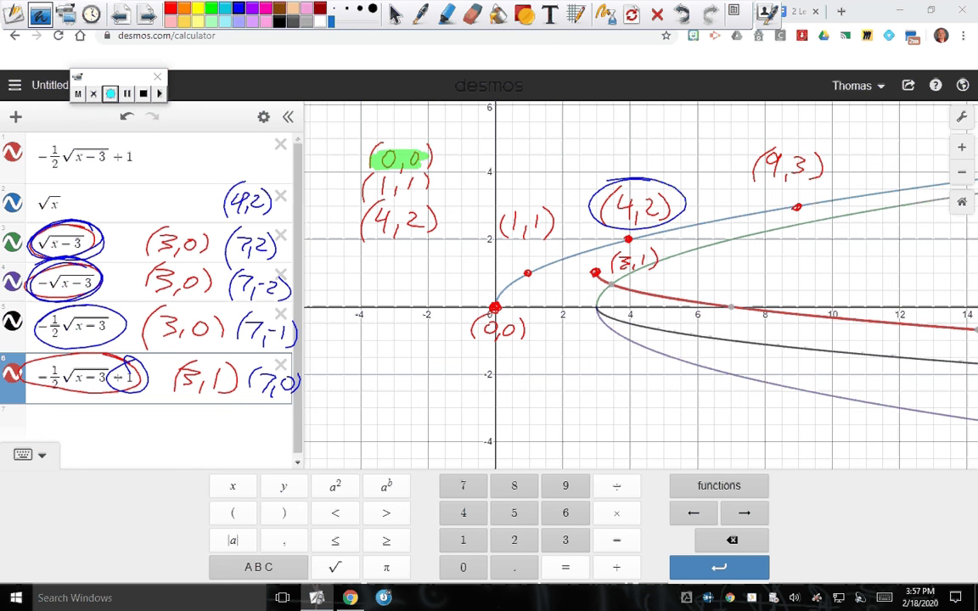
{"action": "mouse_move", "coordinate": [730, 303]}
{"action": "left_mouse_down"}
{"action": "mouse_move", "coordinate": [723, 309]}
{"action": "mouse_move", "coordinate": [732, 303]}
{"action": "left_mouse_up"}
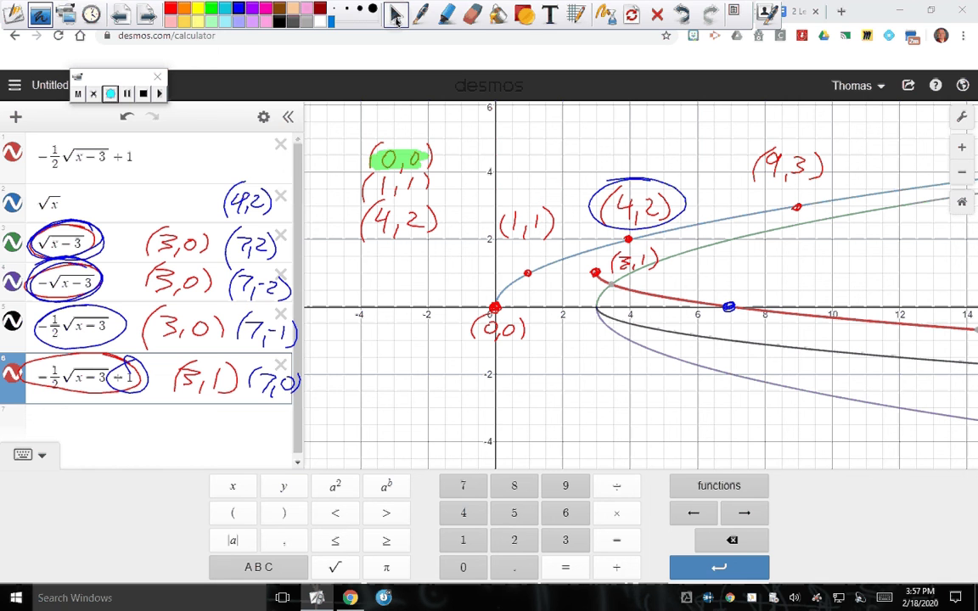
{"action": "left_click", "coordinate": [396, 15]}
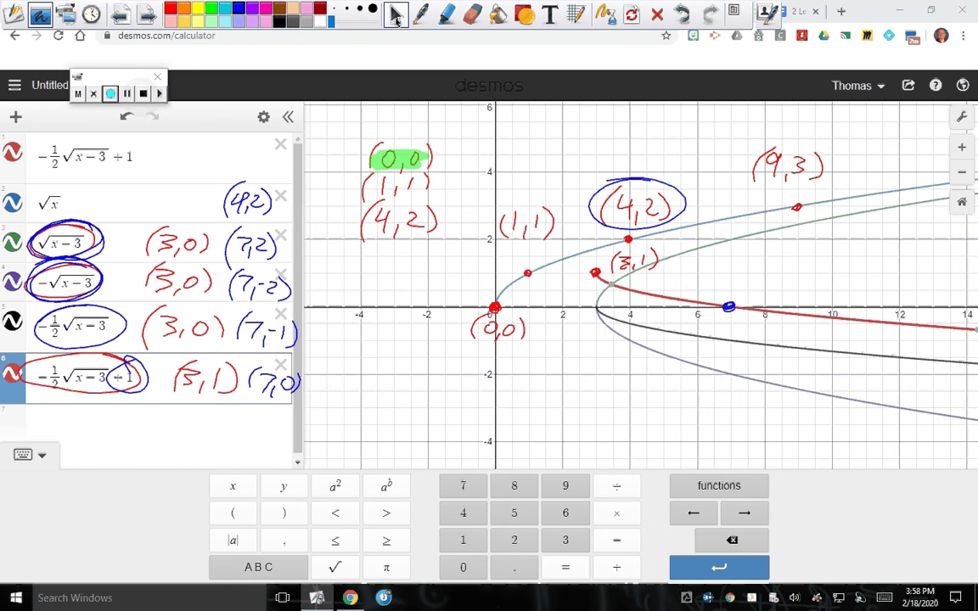